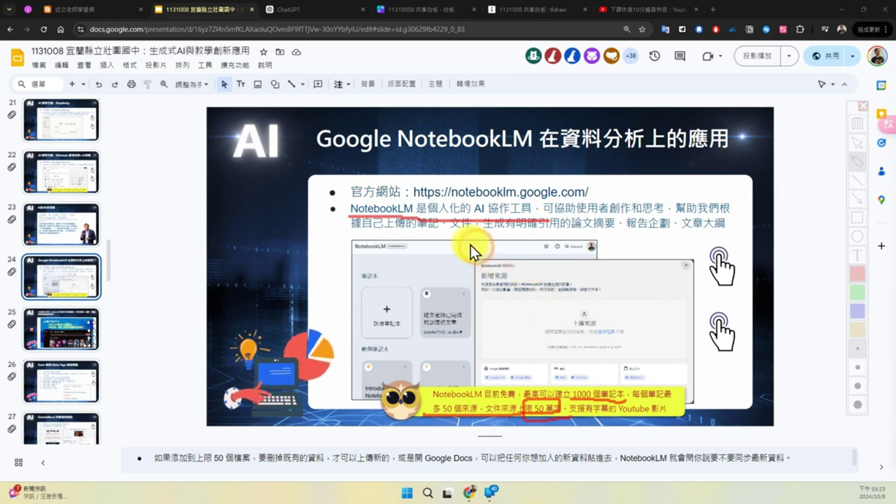
Copy the official website link on the NotebookLM slide and open NotebookLM through the upper linked hand image
mouse_move(340, 222)
mouse_down()
mouse_move(331, 332)
mouse_move(434, 395)
mouse_move(491, 286)
mouse_move(419, 235)
mouse_up()
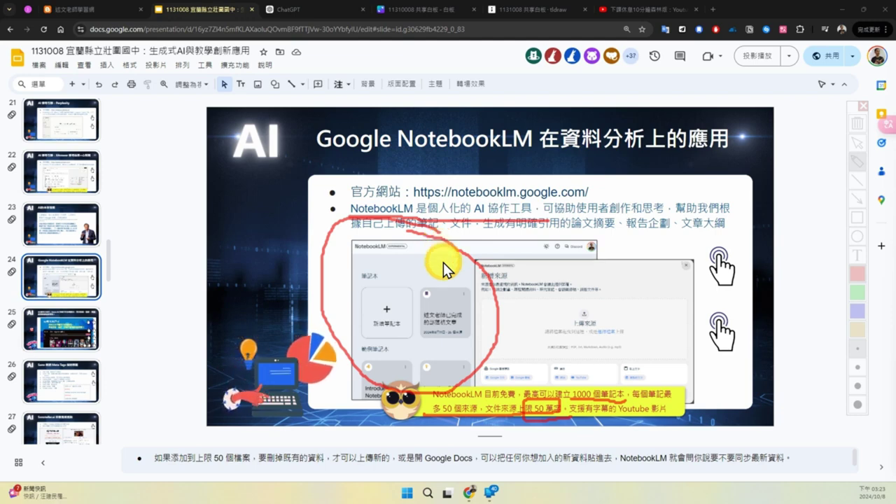
key(Escape)
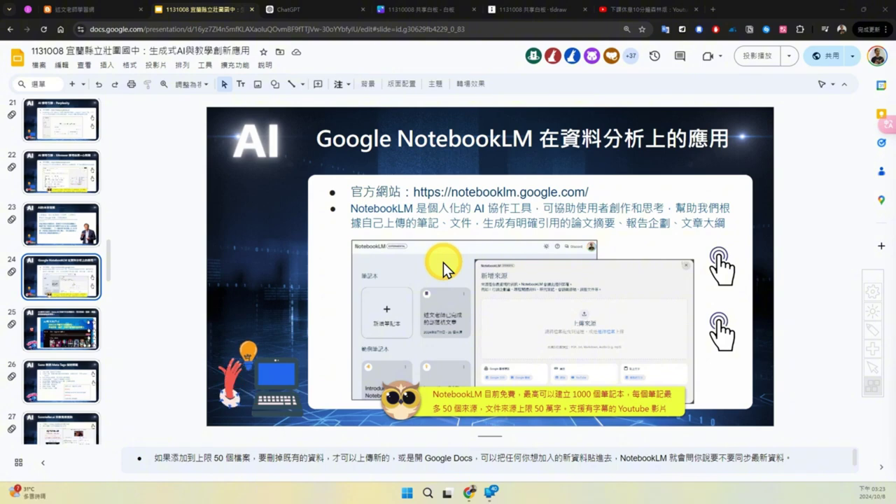
click(478, 194)
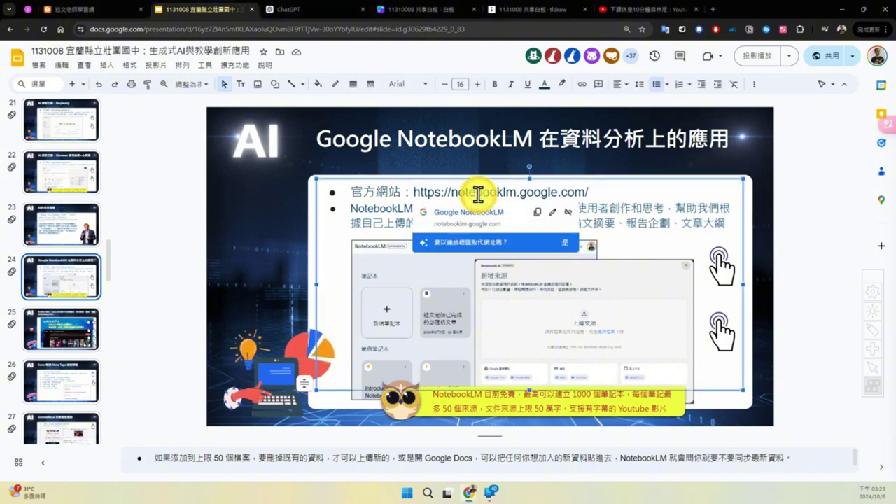
click(538, 216)
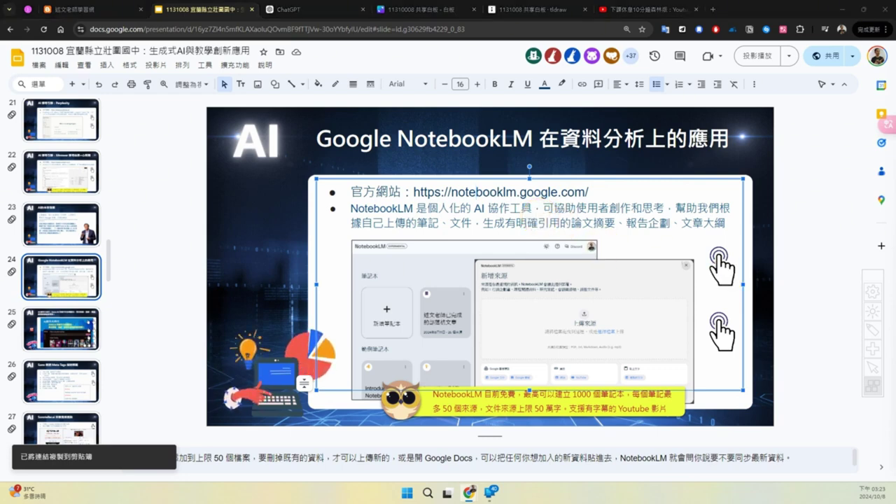
click(725, 268)
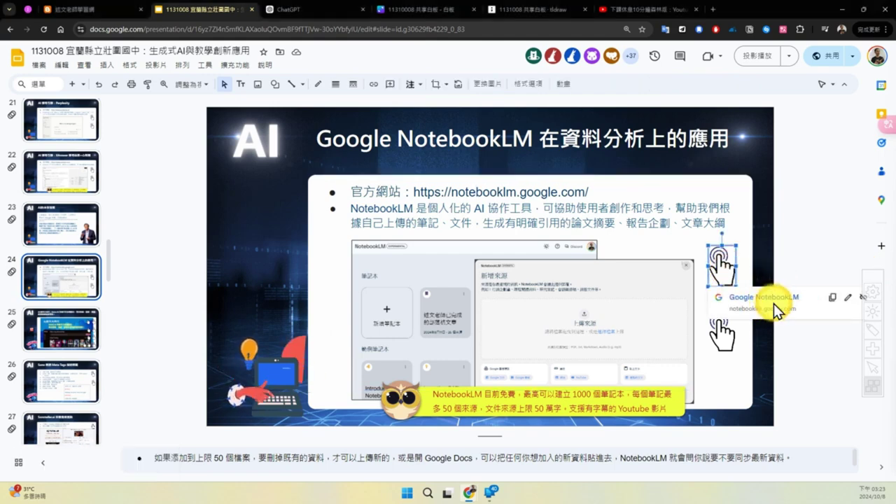
click(773, 302)
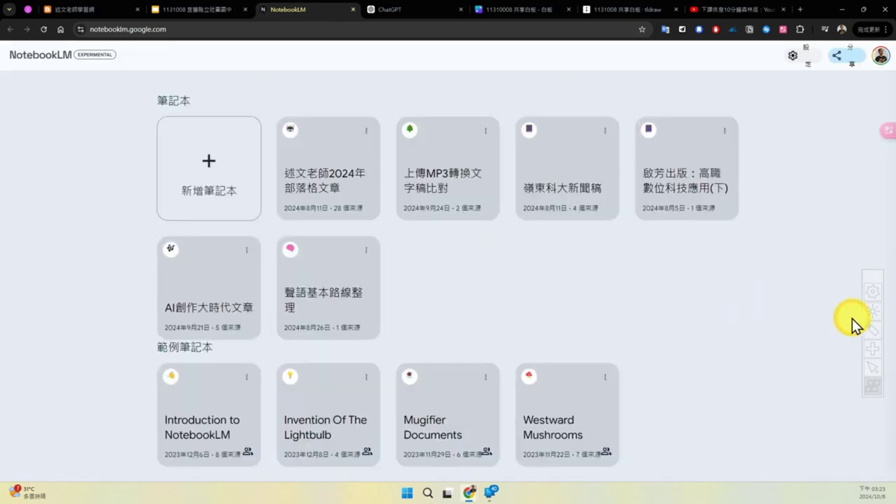
Circle the example notebooks and the new-notebook card with the screen pen, and clear the marks
click(872, 330)
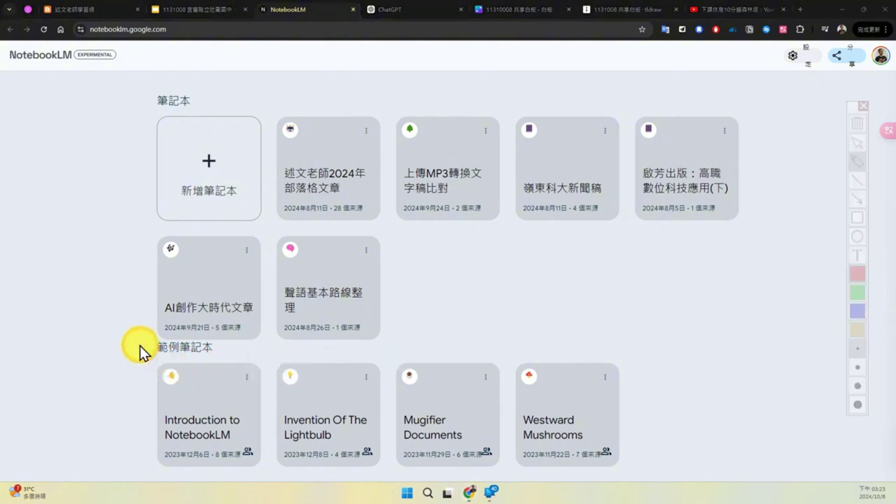
mouse_move(140, 343)
mouse_down()
mouse_move(548, 364)
mouse_move(637, 419)
mouse_move(567, 490)
mouse_move(236, 490)
mouse_move(121, 413)
mouse_up()
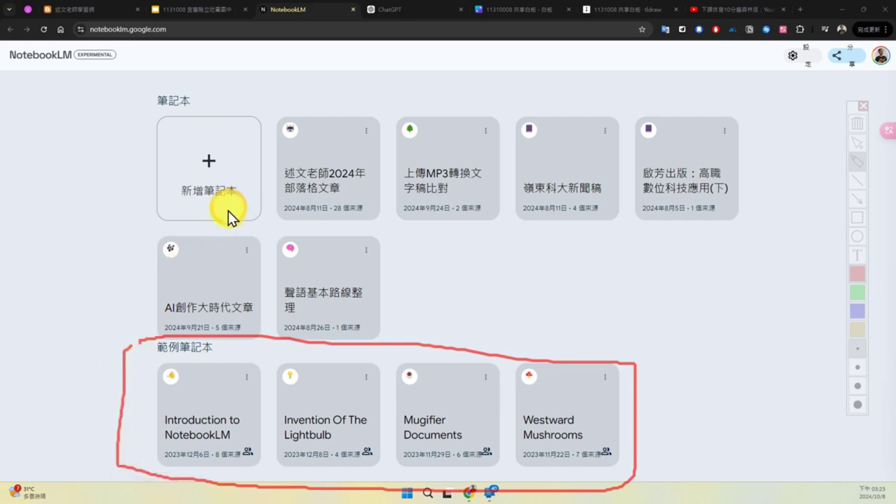
mouse_move(228, 211)
mouse_down()
mouse_move(135, 189)
mouse_move(272, 168)
mouse_move(176, 245)
mouse_up()
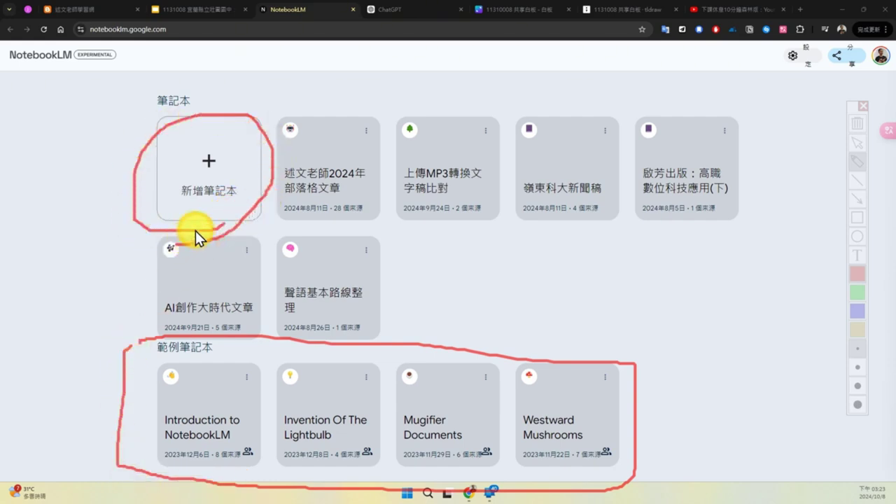
key(Escape)
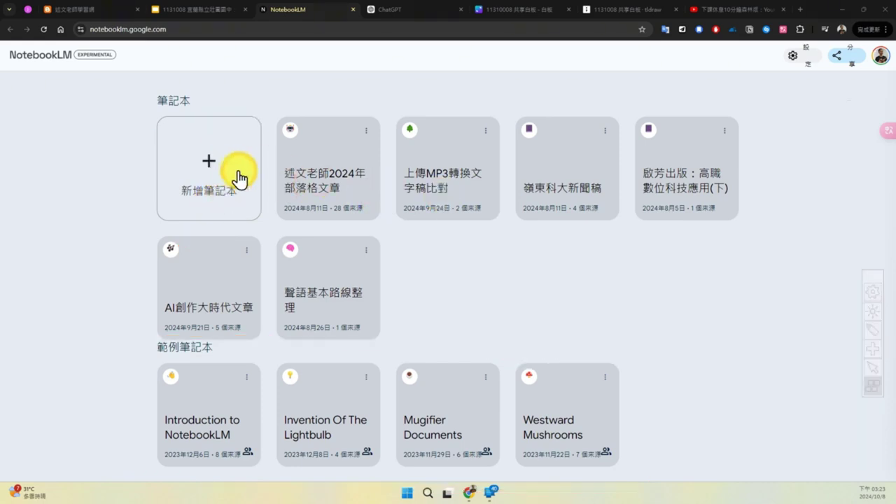
Create a new notebook, mark the source description and Google Drive, link and pasted-text options with the screen pen, and clear the marks
click(225, 180)
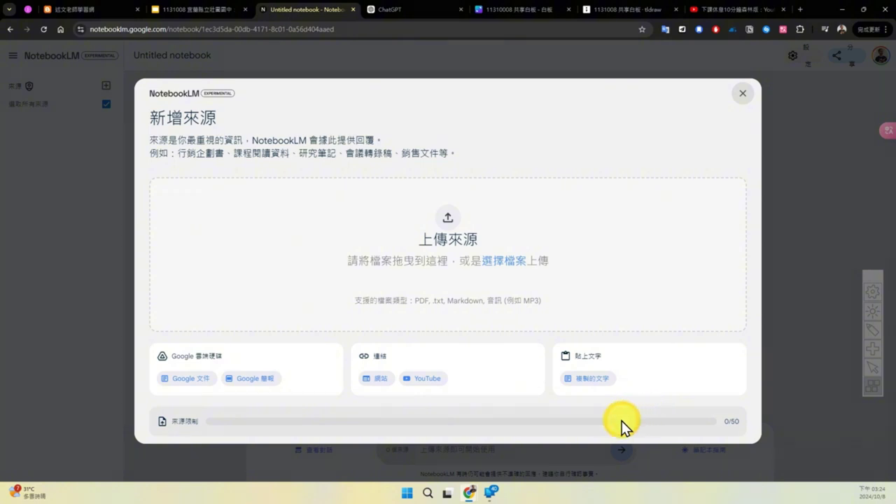
key(ctrl+shift+d)
drag(411, 309, 421, 311)
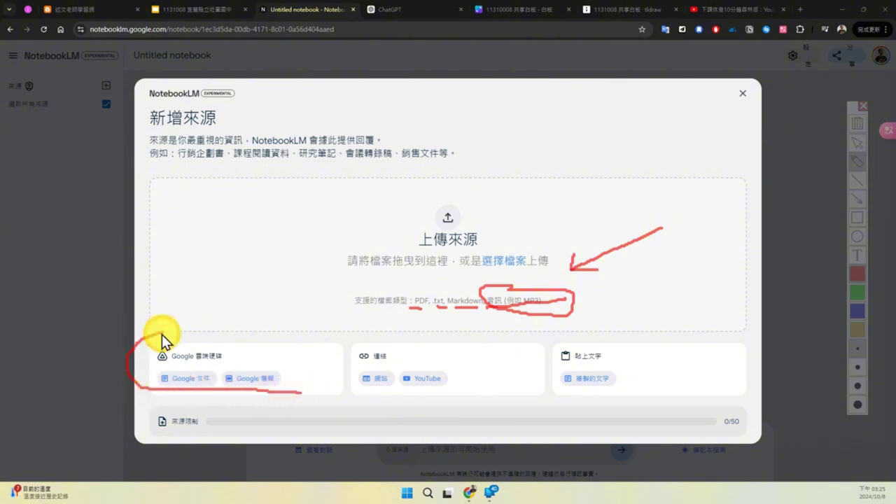
drag(161, 334, 301, 363)
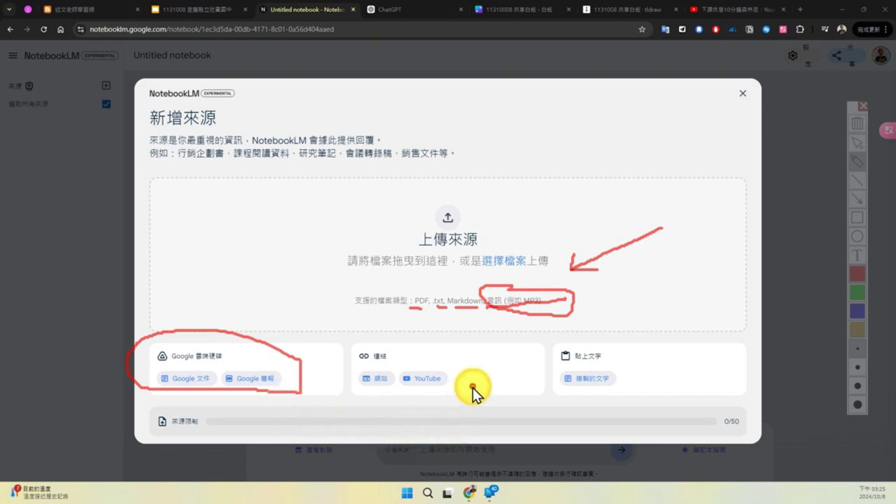
mouse_move(382, 345)
mouse_down()
mouse_move(470, 379)
mouse_move(458, 396)
mouse_up()
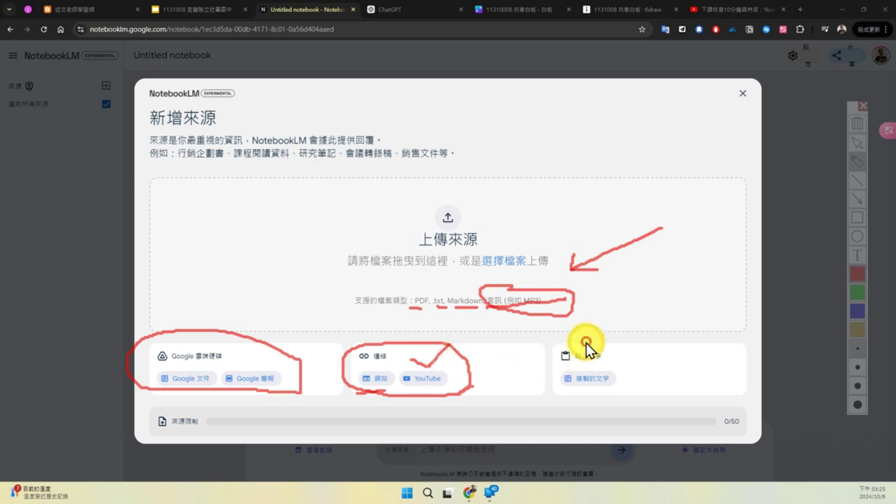
drag(635, 399, 544, 312)
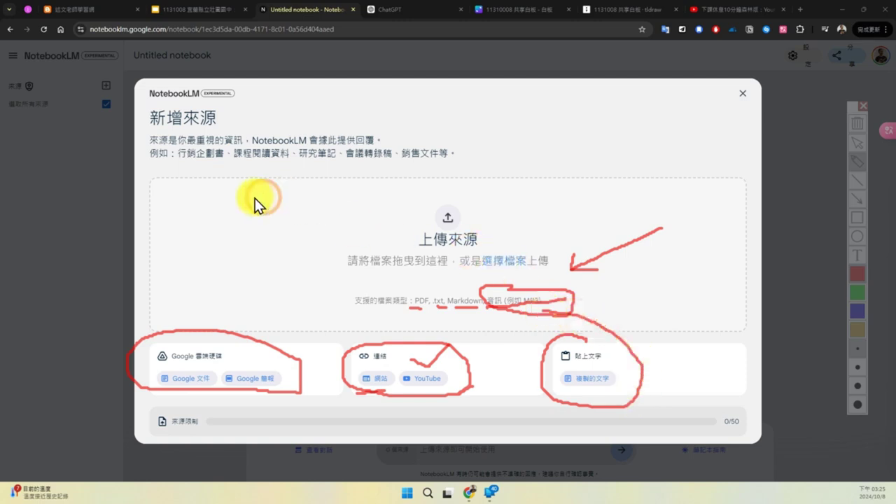
drag(153, 159, 193, 162)
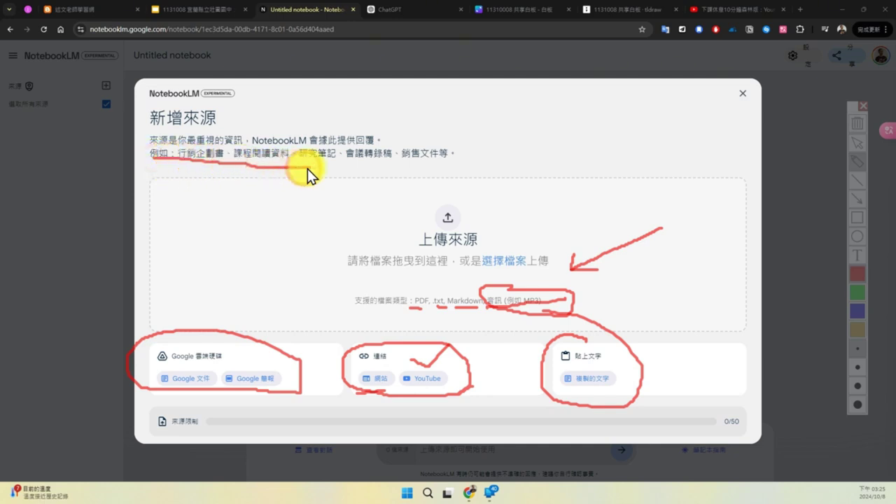
mouse_move(466, 136)
mouse_down()
mouse_move(236, 114)
mouse_move(141, 176)
mouse_up()
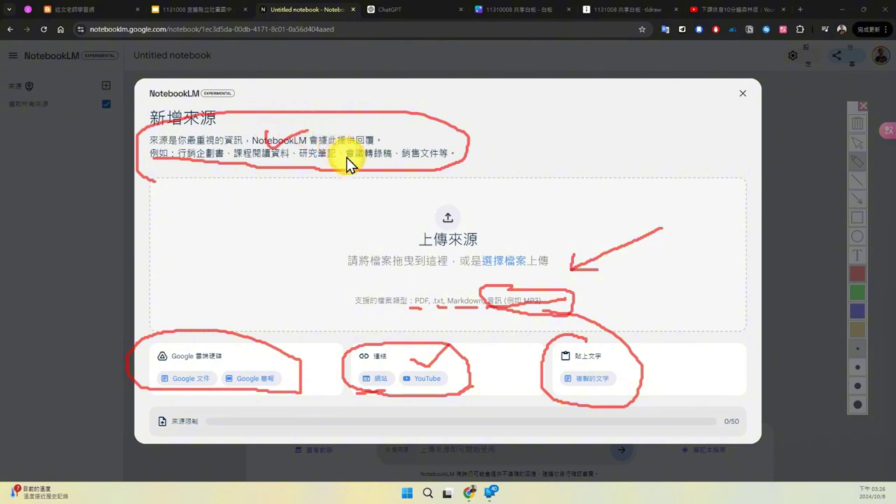
key(Escape)
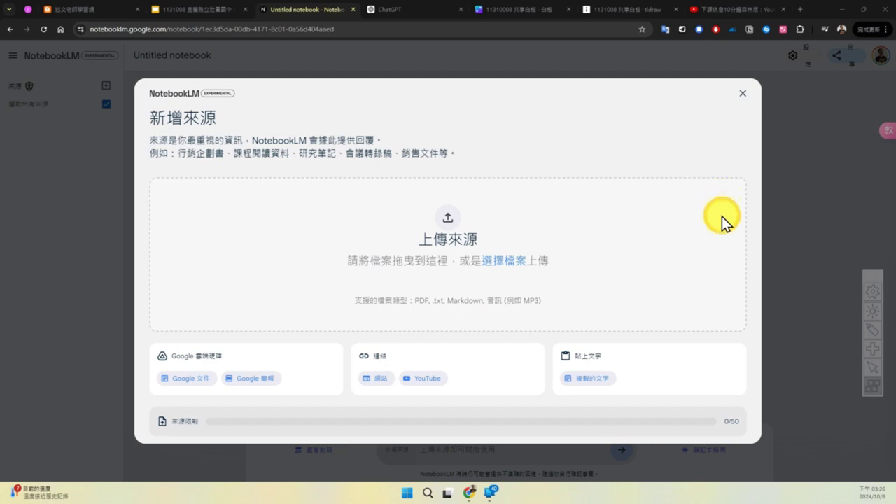
Leave the empty notebook without adding sources and open the teacher's 2024 blog-article notebook from the notebook list
click(743, 95)
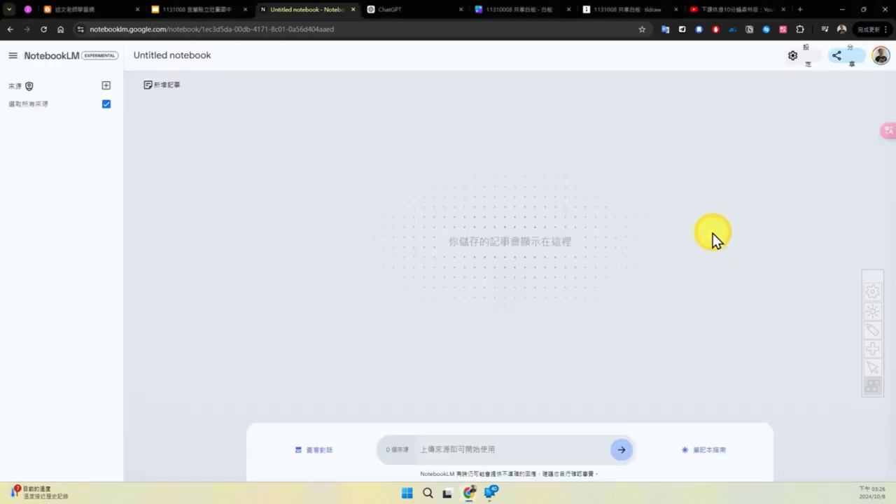
click(67, 56)
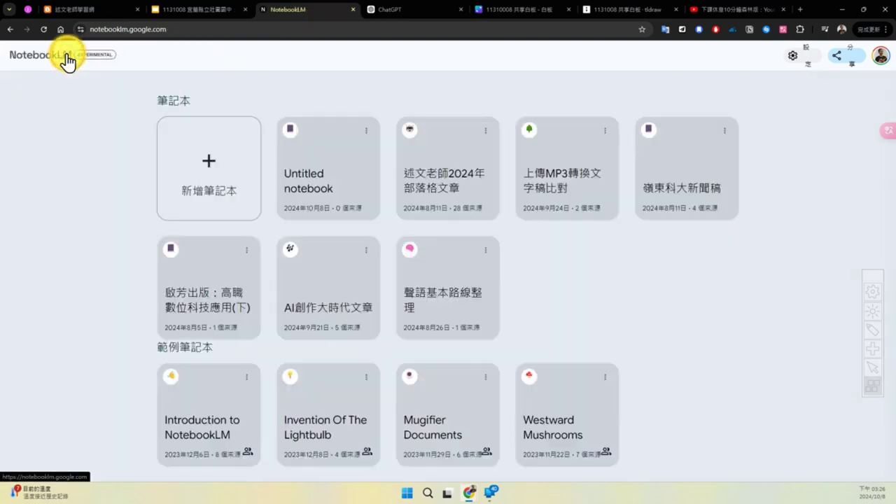
click(443, 173)
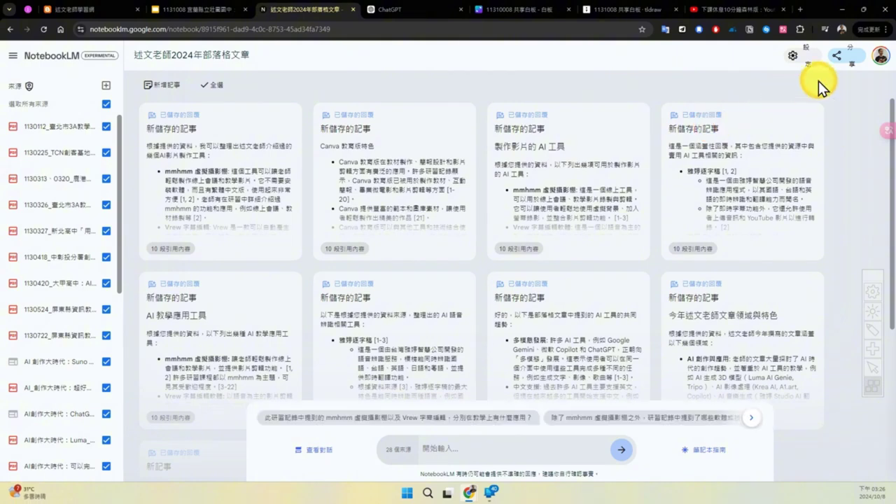
Copy the sharing link of the 2024 blog-article notebook and close its sharing dialog
click(837, 56)
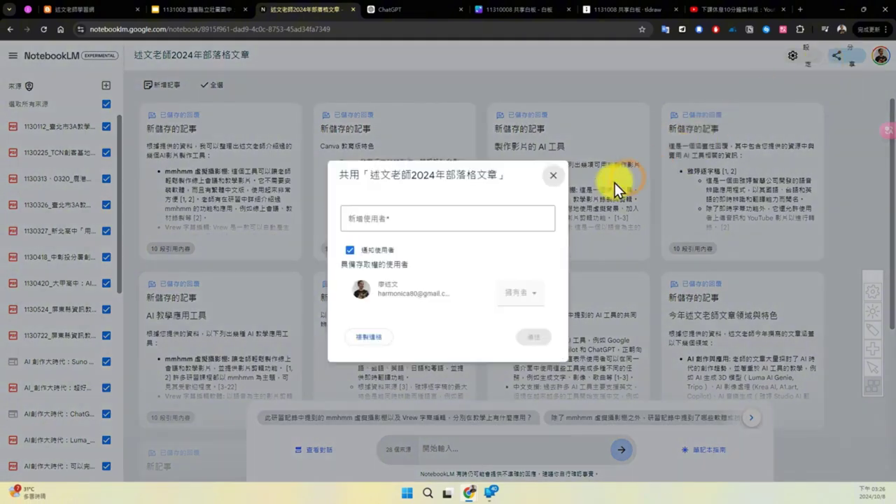
click(385, 342)
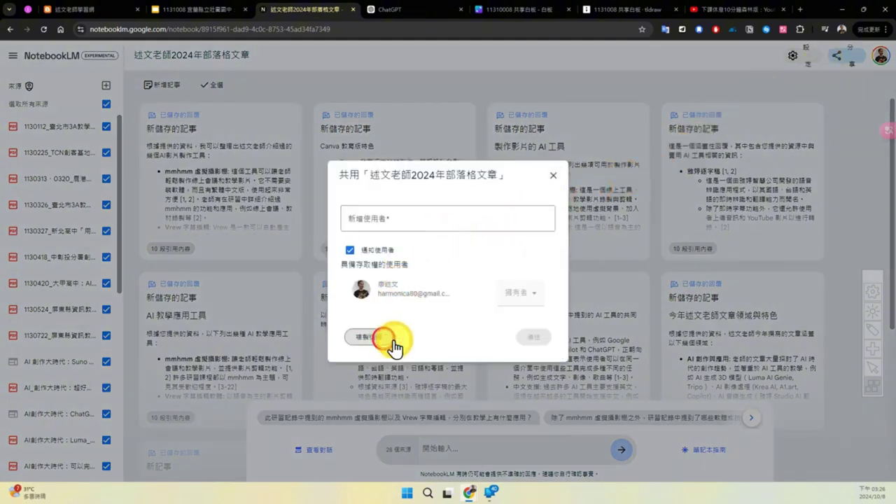
click(553, 176)
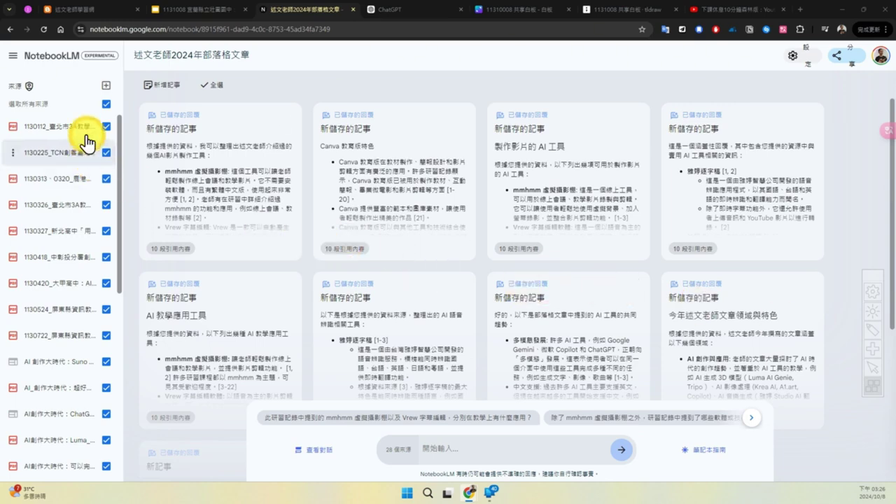
Exclude and re-include the 1130326 source, and view the notebook's add-source options without adding anything
click(106, 207)
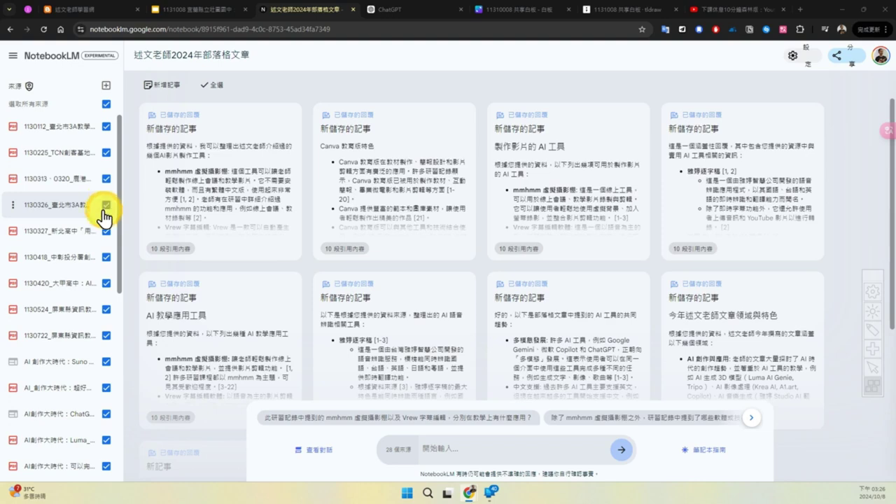
click(106, 206)
click(103, 87)
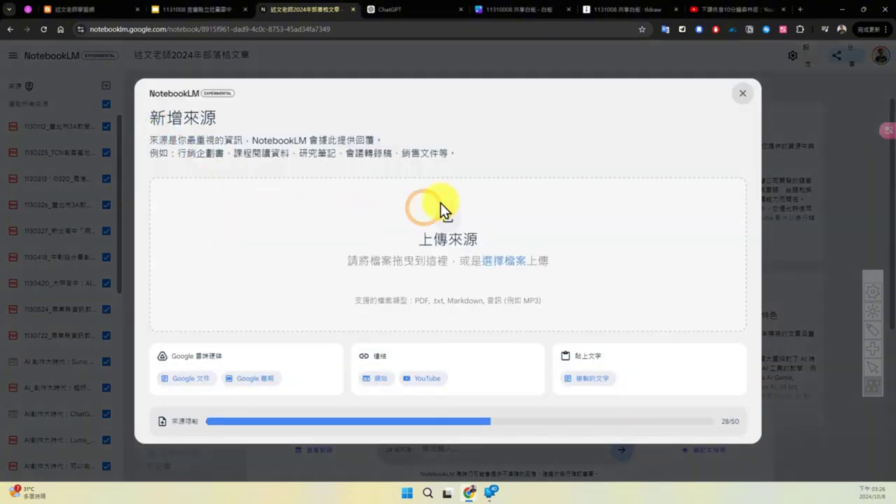
click(742, 94)
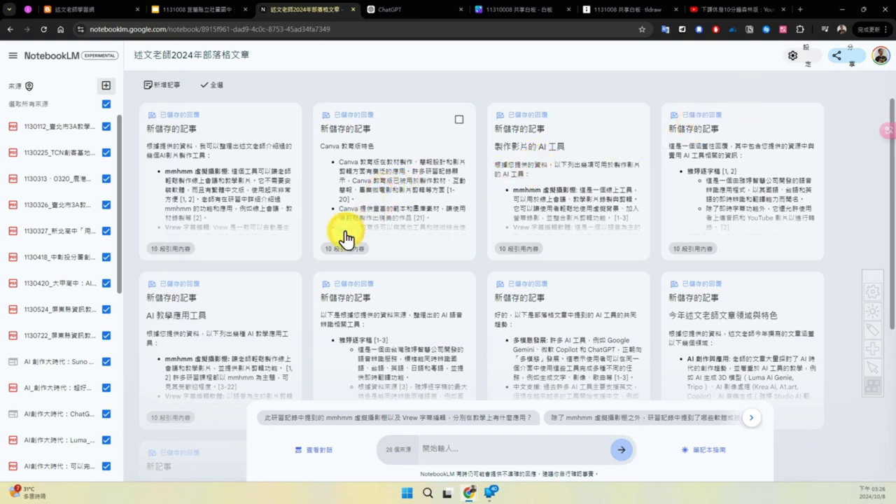
Look through the suggested questions above the chat box and return to the first one
click(445, 456)
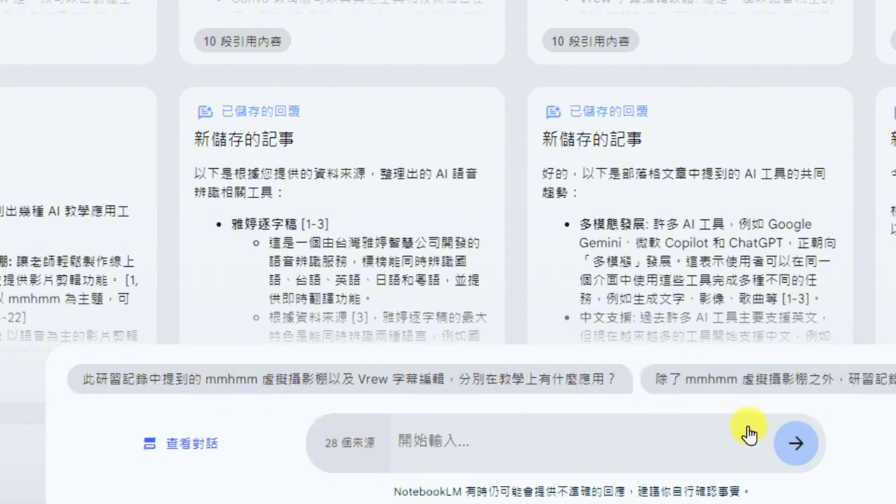
scroll(756, 428, right, 3)
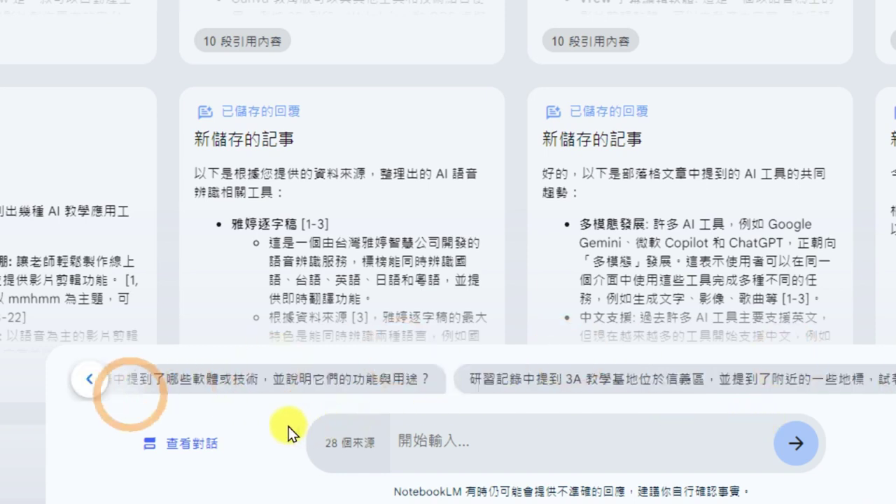
click(90, 379)
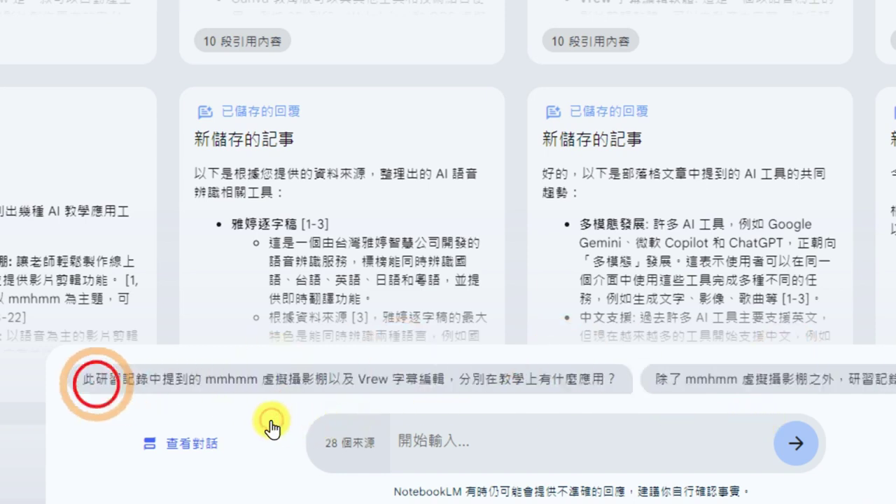
Ask the notebook which speech-to-text tools the teacher has introduced, using all 28 sources
click(453, 452)
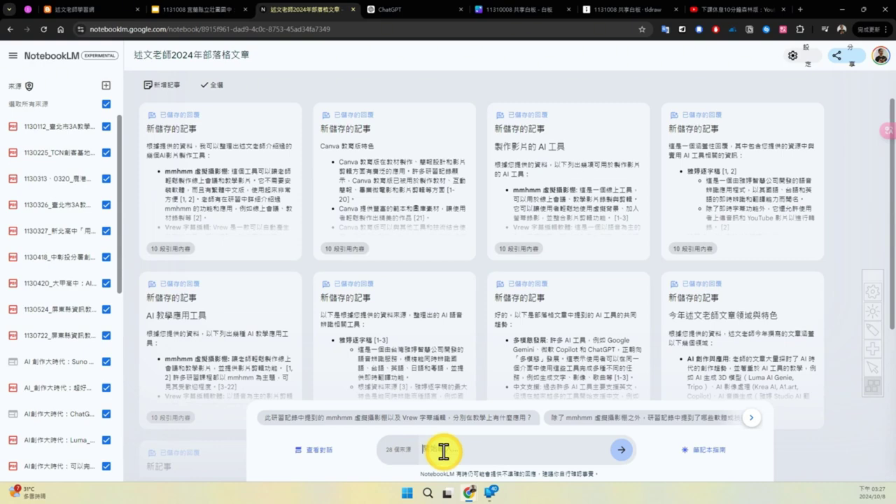
text(請問ㄌㄠˇ)
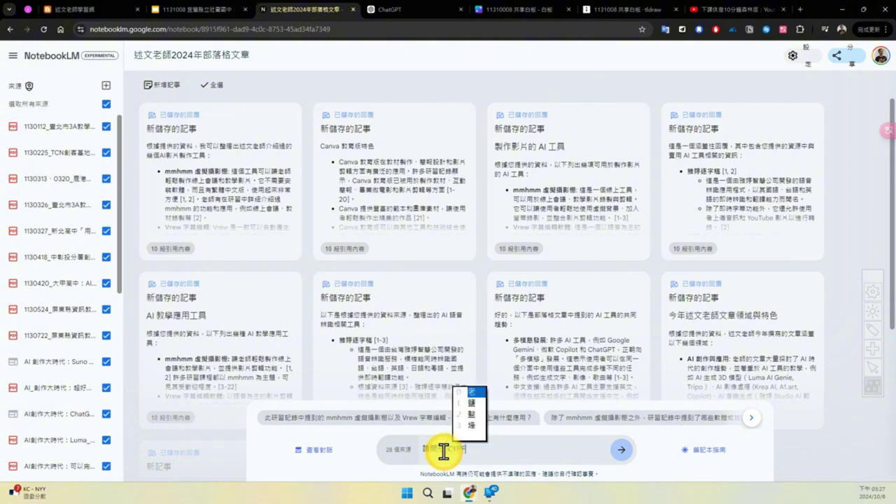
text(ㄕ)
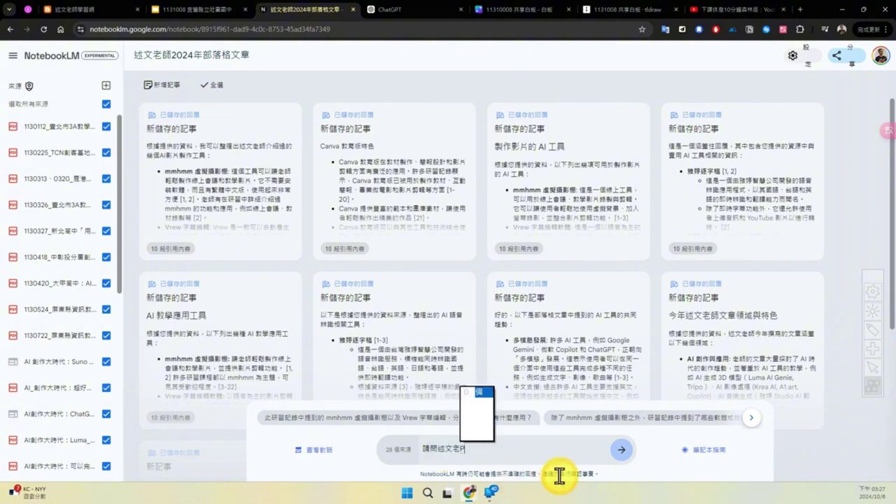
text( ㄧㄡˇㄐㄧㄝˋㄕㄠ)
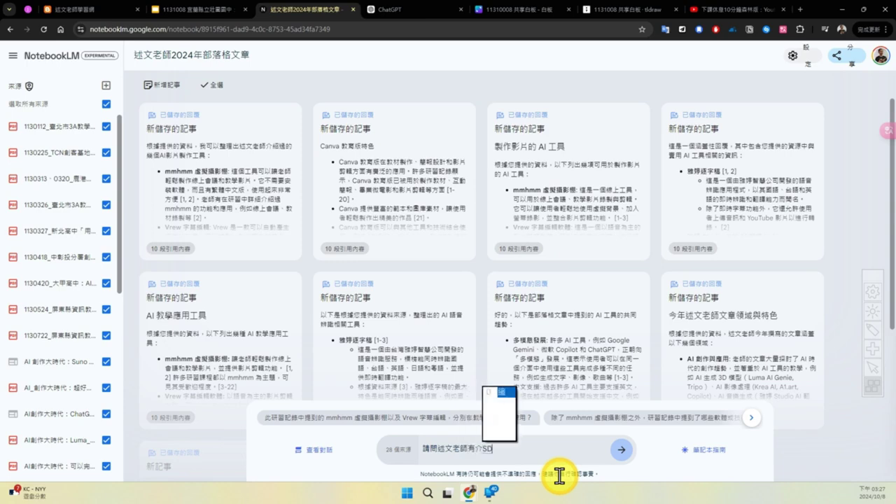
text(ˋㄋㄚˇㄒㄧㄝ )
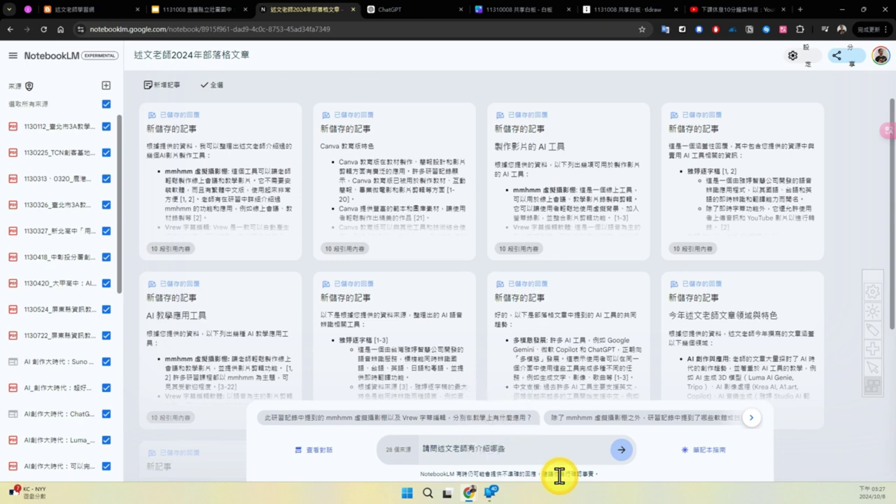
text(ㄩˇㄧㄣ ㄓㄨㄢˇㄨ)
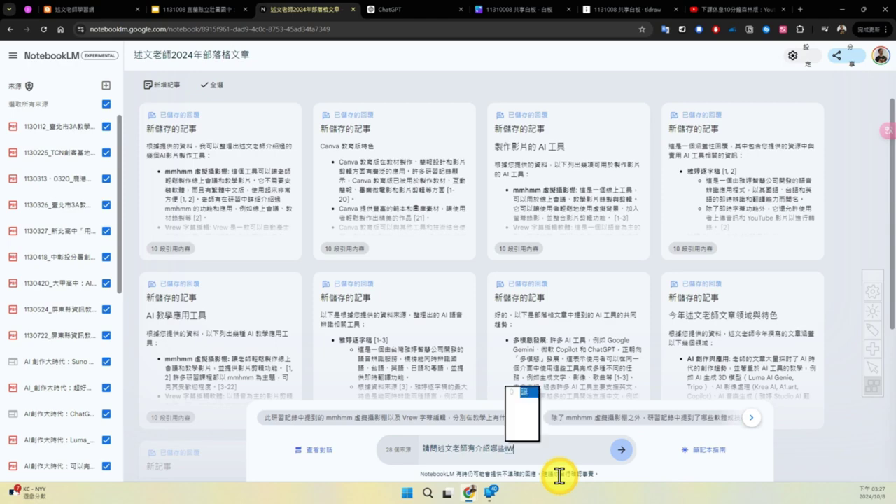
text(ㄣˊㄗˋㄉㄜ˙ㄍㄨㄥ ㄐㄩˋ)
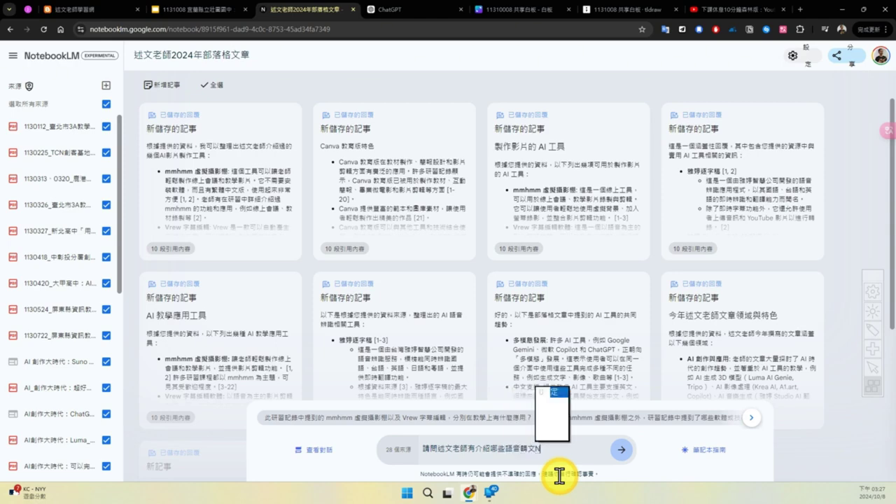
key(Return)
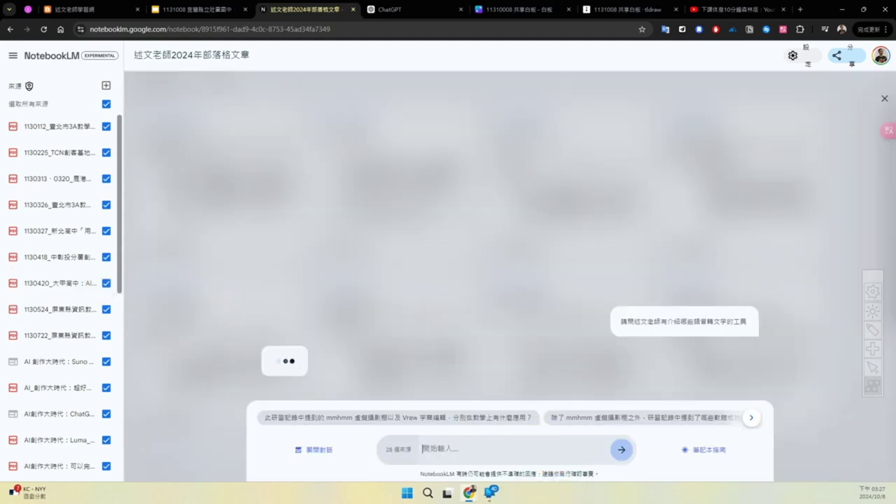
Move the floating annotation toolbar out of the way and preview the source passages cited for Vrew in the answer
click(875, 391)
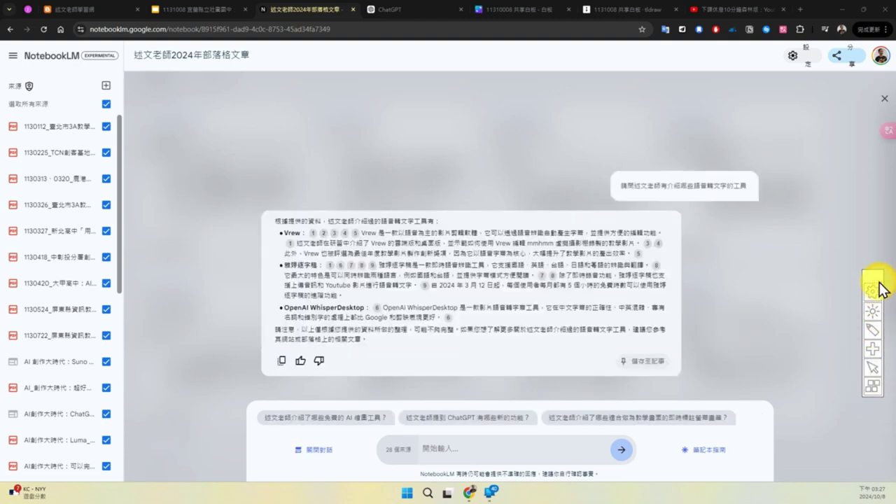
drag(881, 282, 890, 221)
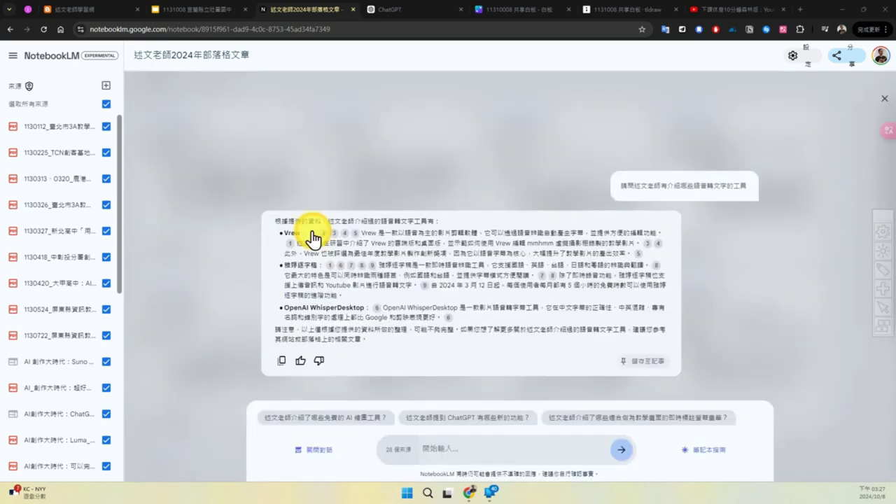
mouse_move(312, 234)
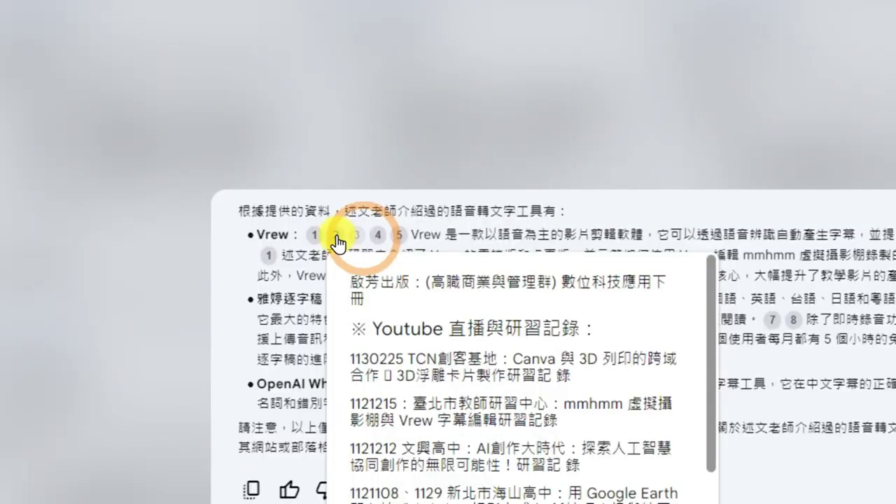
mouse_move(336, 239)
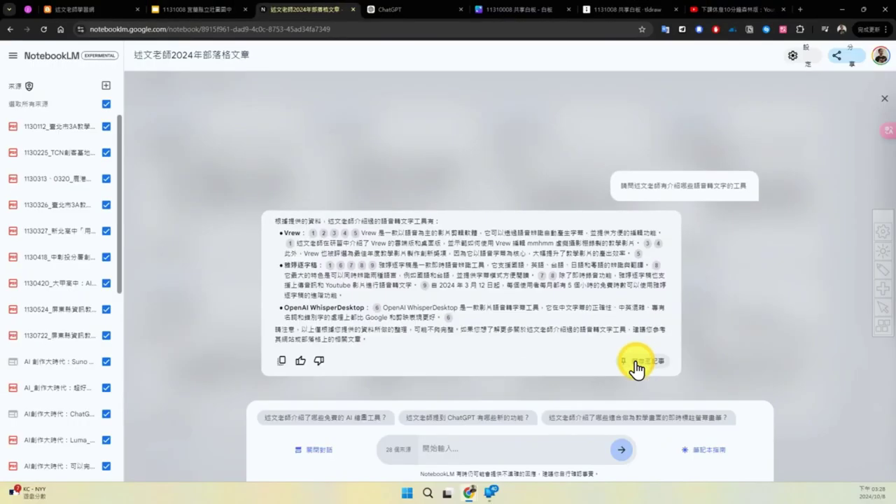
Save the speech-to-text answer as a note, view the full saved note and close it
click(633, 362)
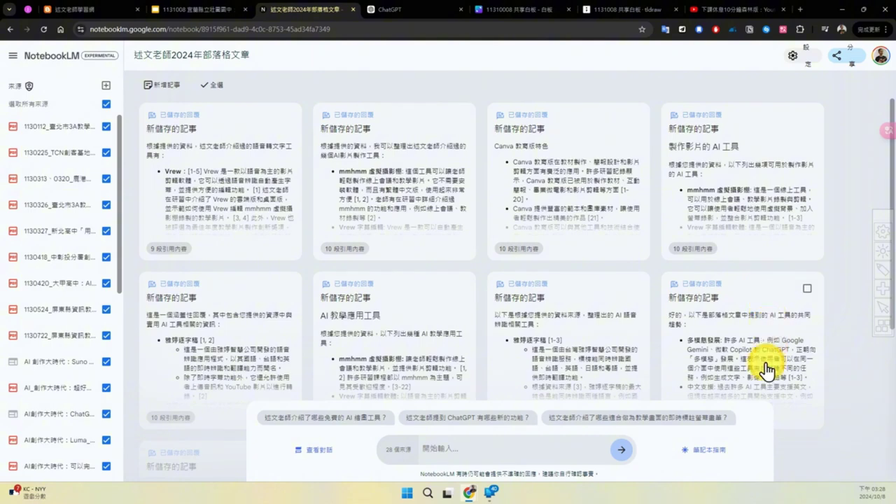
click(192, 203)
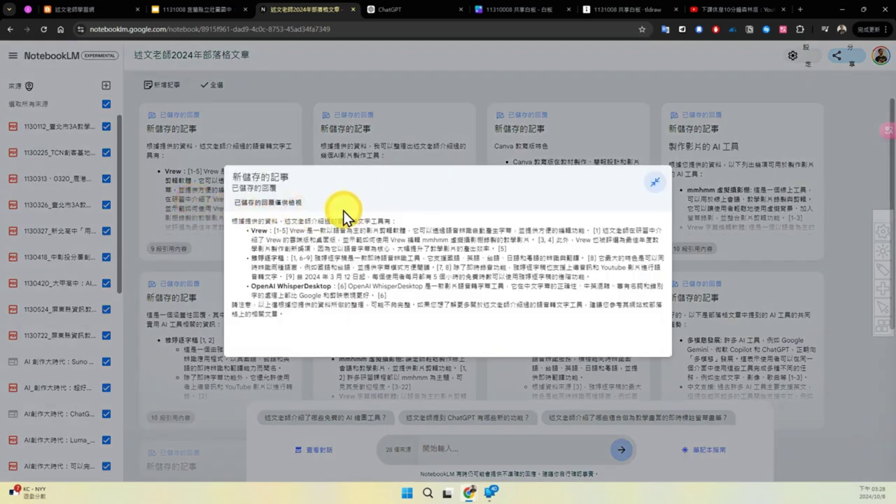
click(655, 183)
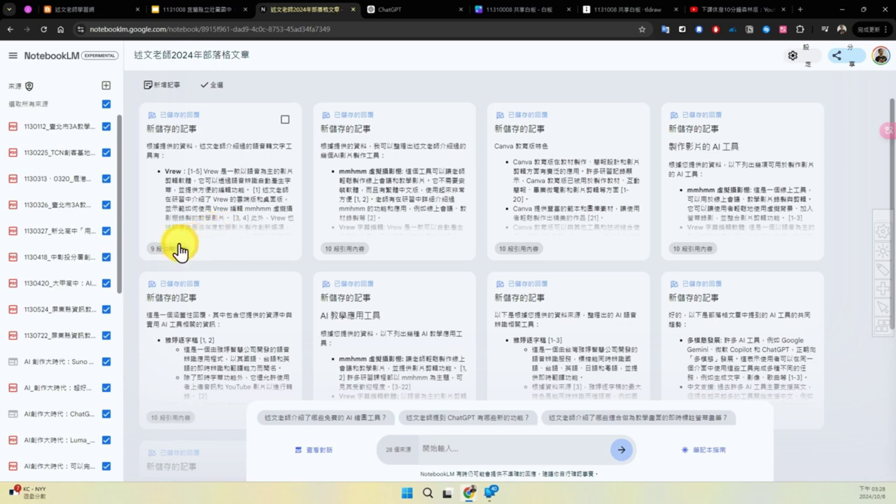
Examine the citations of the saved speech-to-text note, reading the fifth passage down to the name of its source PDF
mouse_move(160, 252)
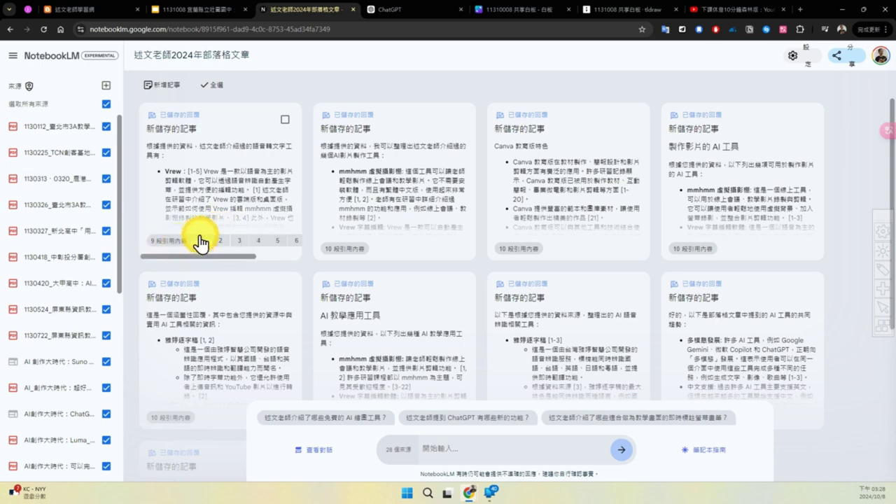
mouse_move(221, 249)
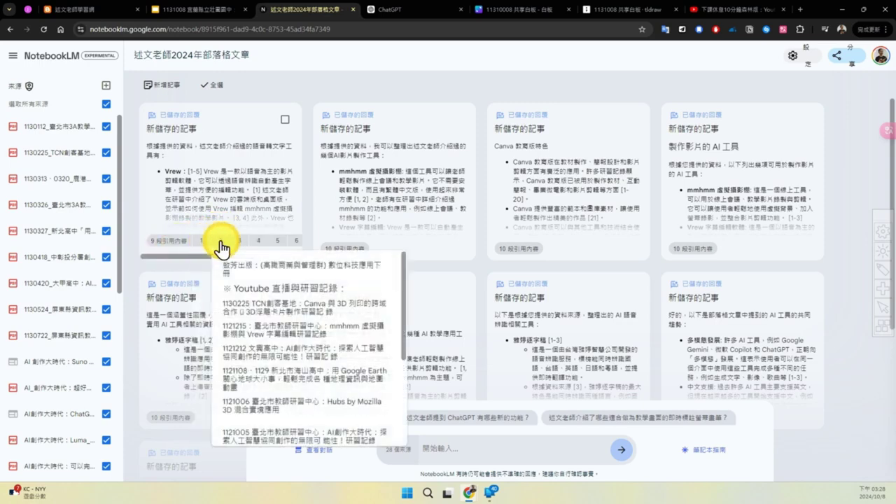
mouse_move(279, 242)
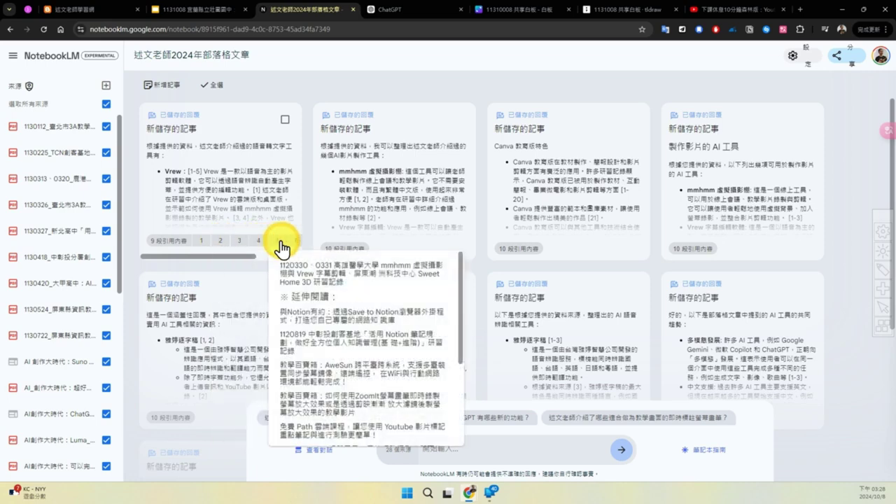
scroll(346, 349, down, 5)
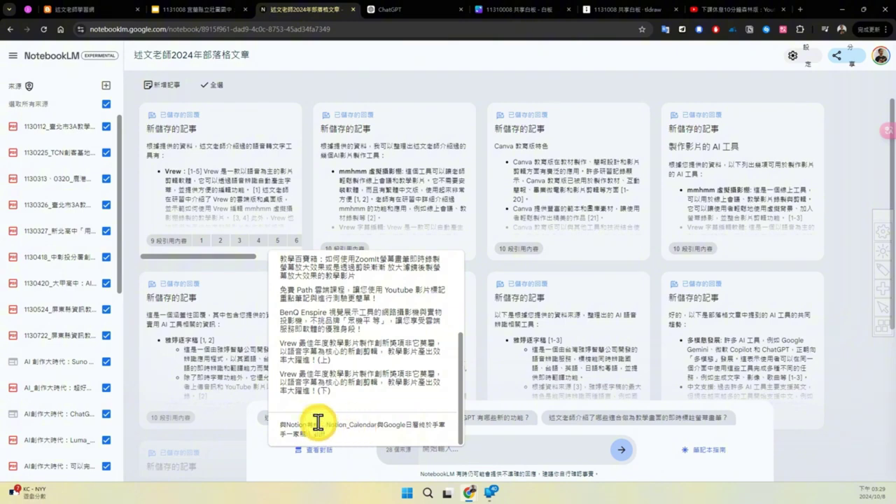
drag(331, 435, 279, 432)
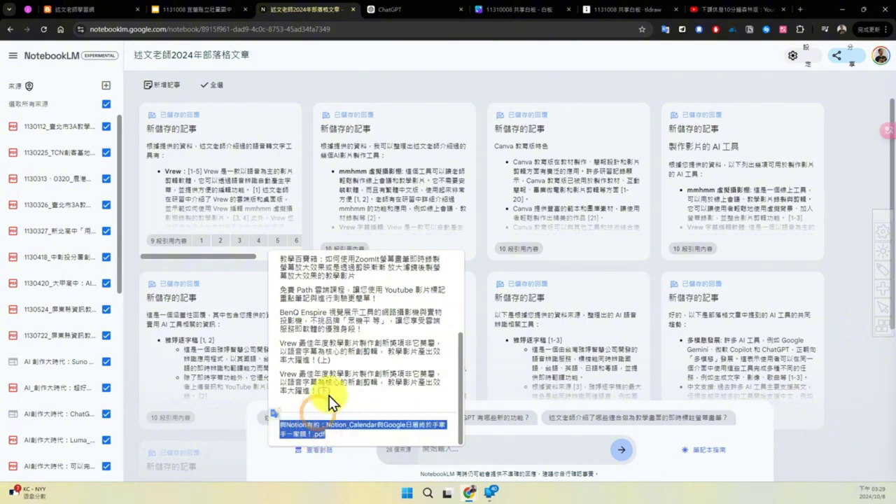
click(344, 341)
scroll(343, 341, up, 3)
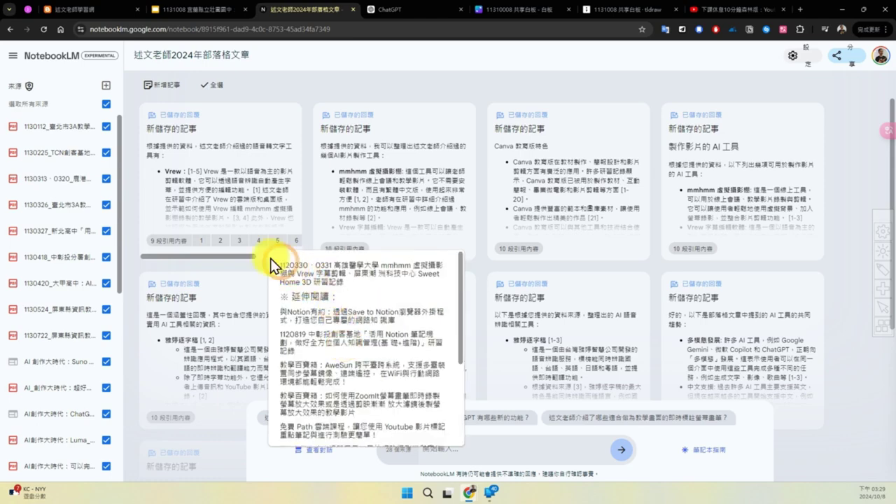
click(242, 180)
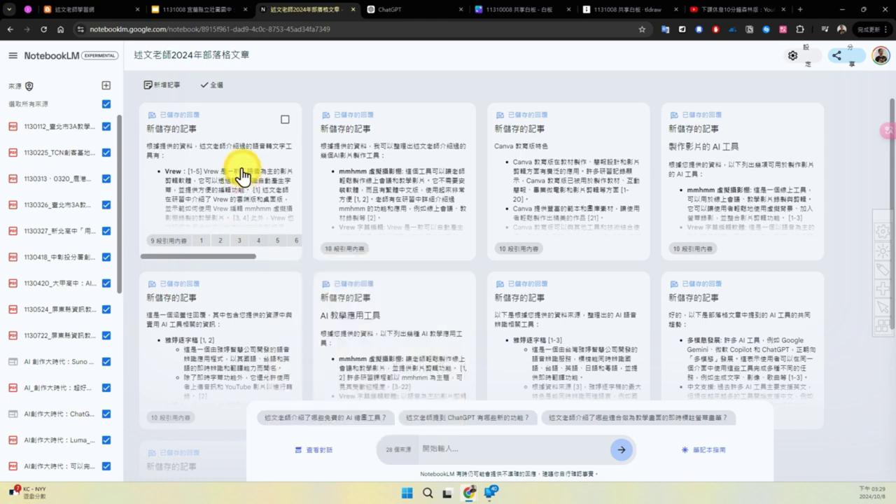
Add a blank manual note to the notebook, view its editor and close it without entering any text
click(163, 89)
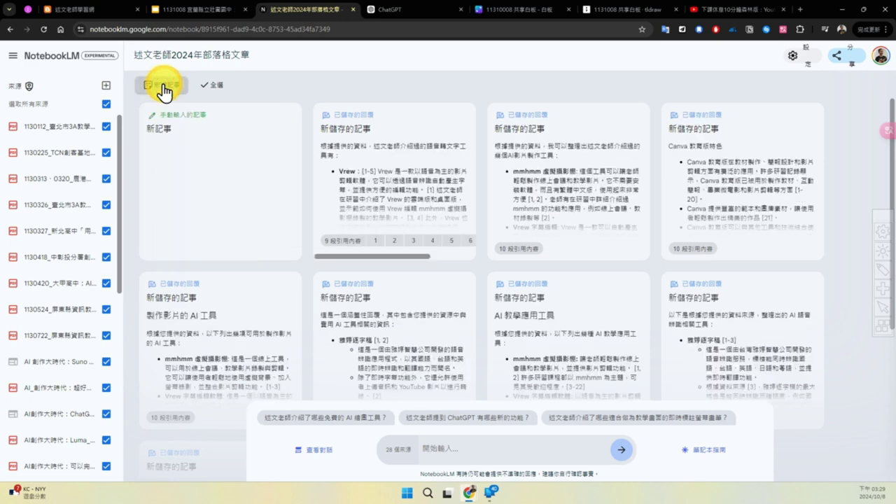
click(170, 131)
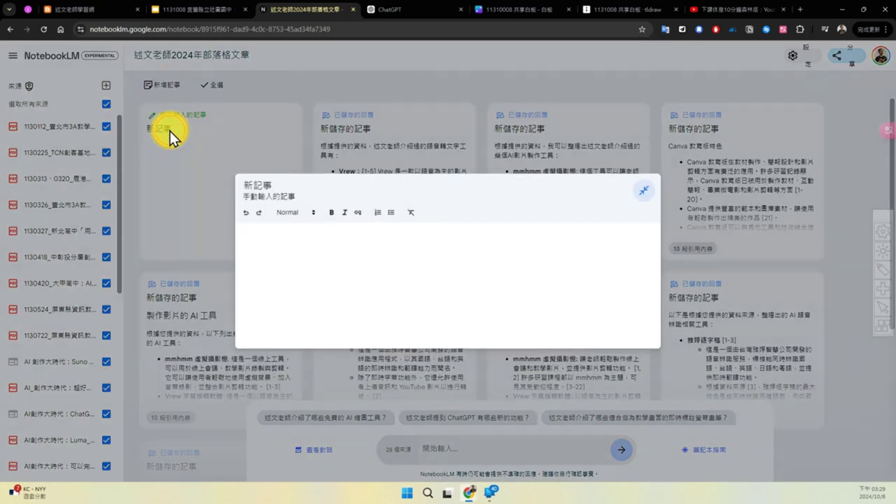
click(329, 265)
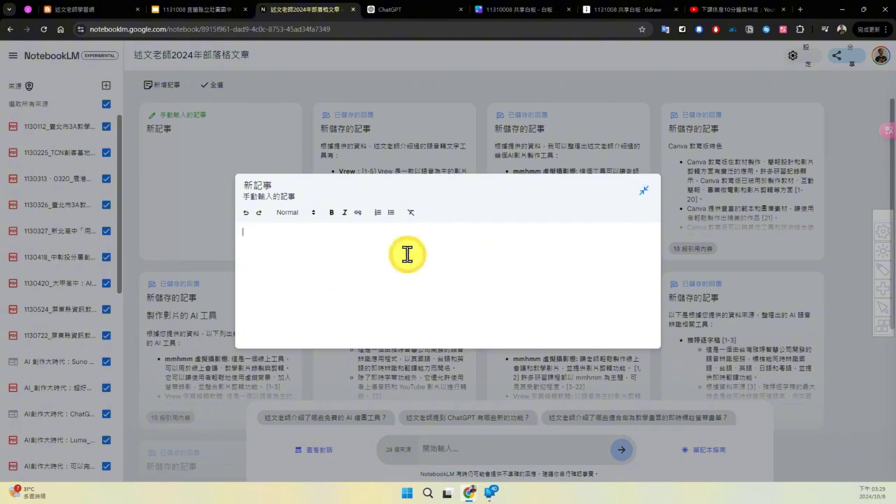
click(643, 191)
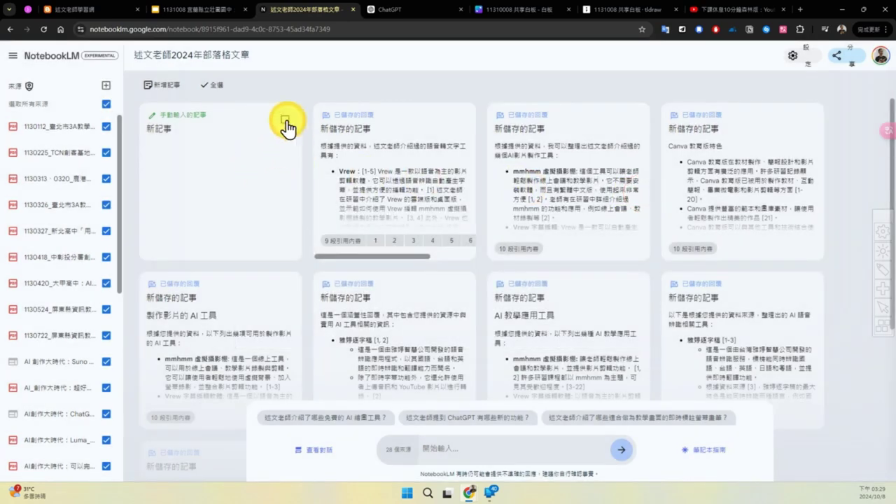
Delete the blank manual note from the notebook
click(286, 121)
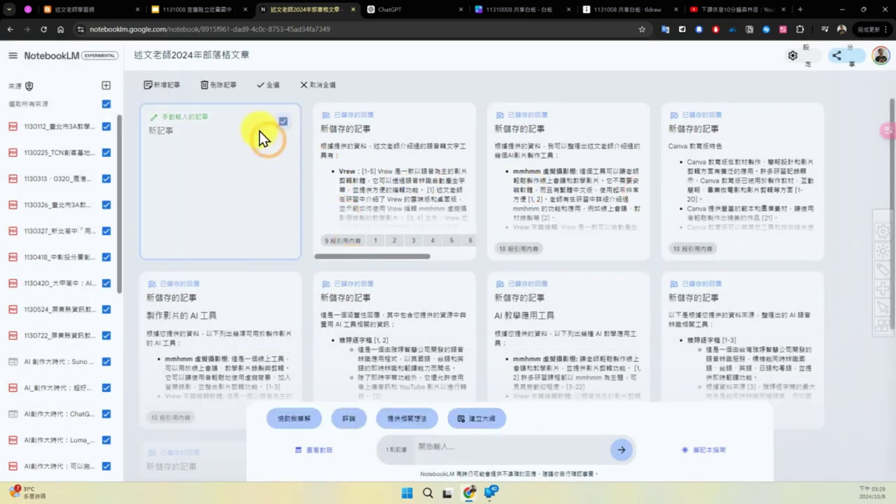
click(222, 84)
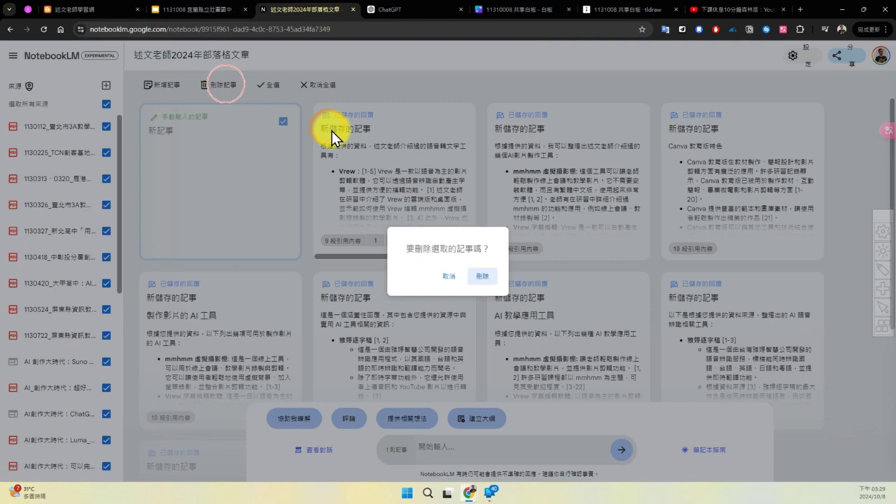
click(481, 276)
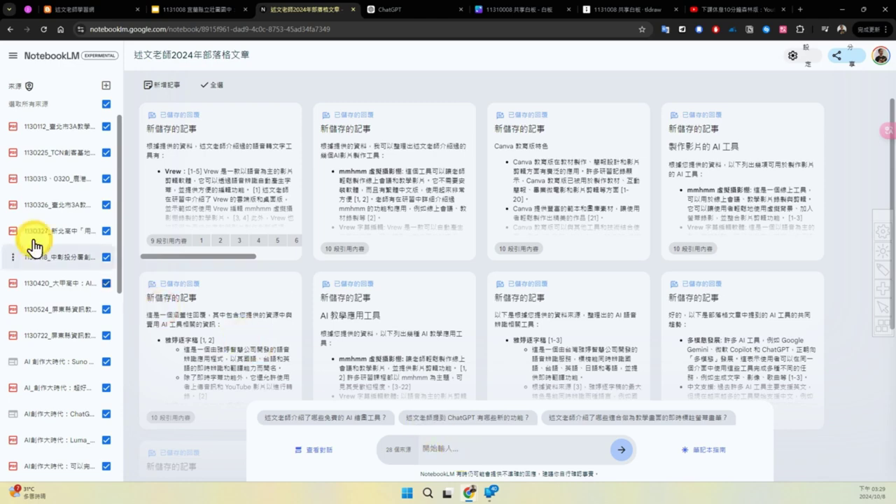
Return to the notebook list, view the management options of the 2024 blog-article notebook and reopen that notebook
click(41, 59)
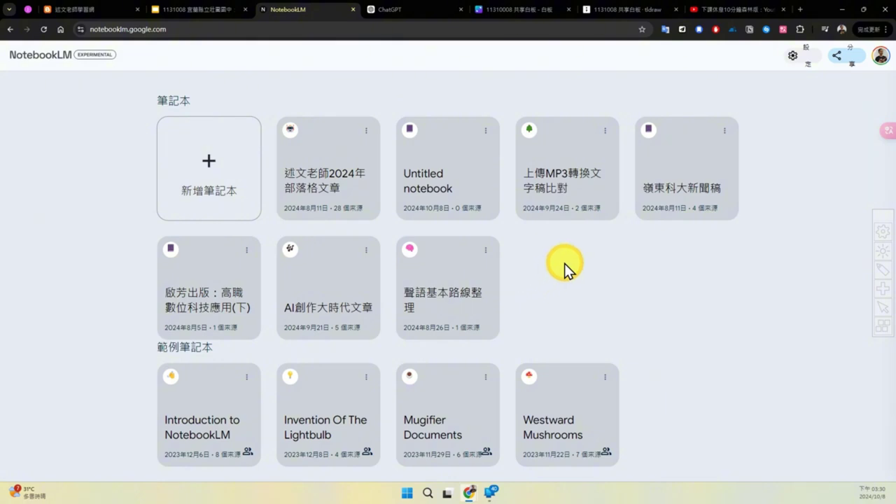
click(365, 131)
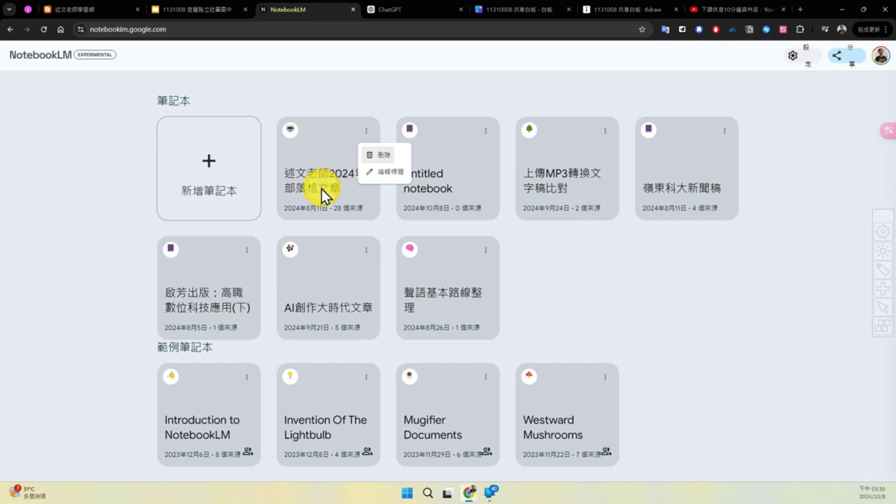
click(548, 261)
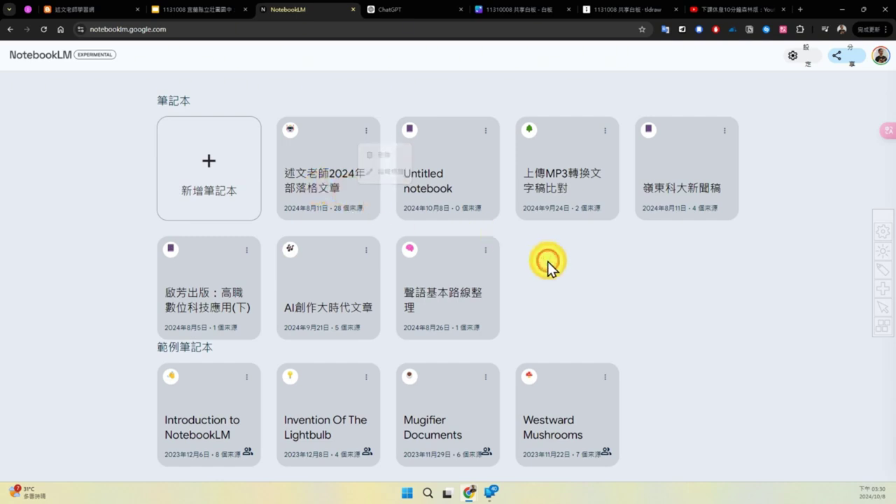
click(358, 183)
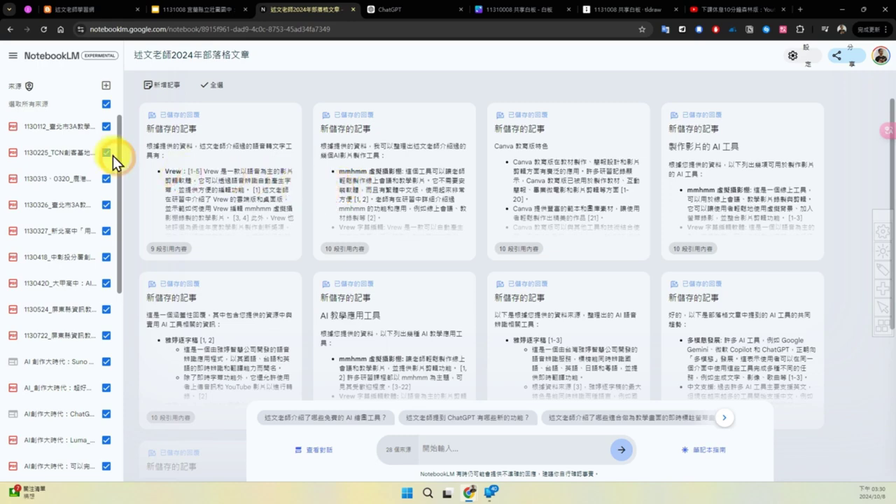
Open the 1130112 source and look through its source guide and article text
click(70, 128)
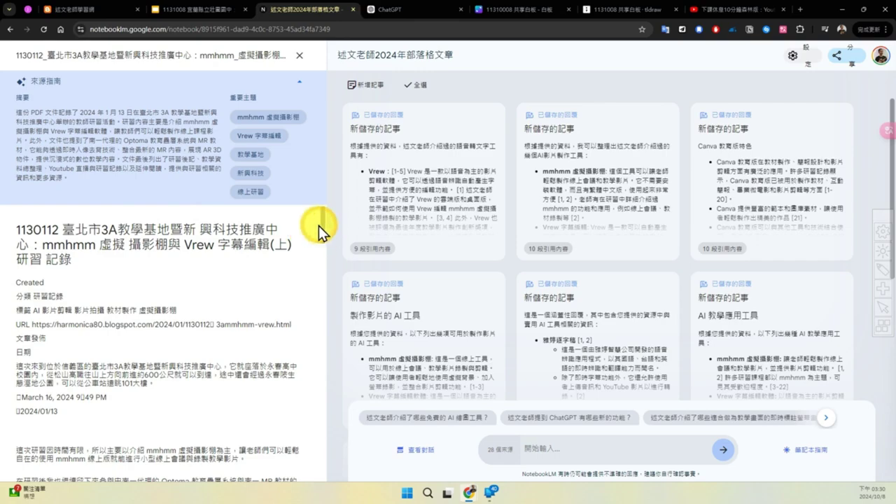
drag(323, 226, 224, 224)
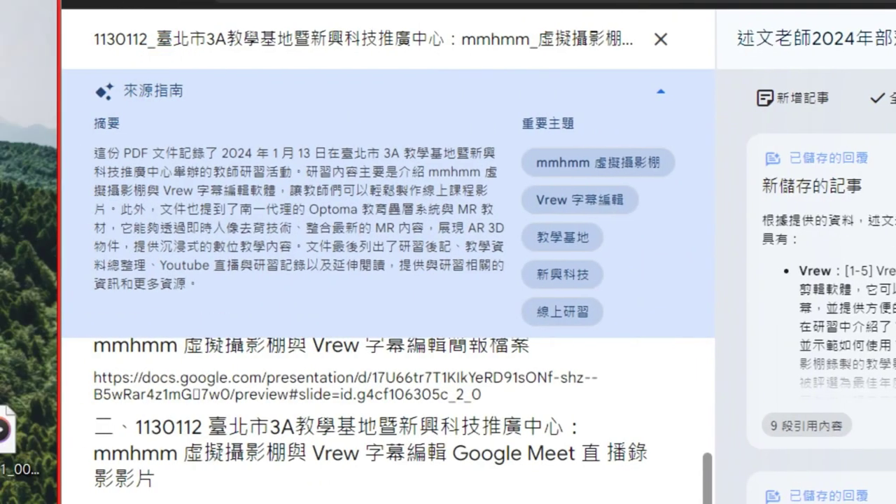
Examine the summary and the key topics in the source guide of the 1130112 source
click(476, 163)
click(571, 235)
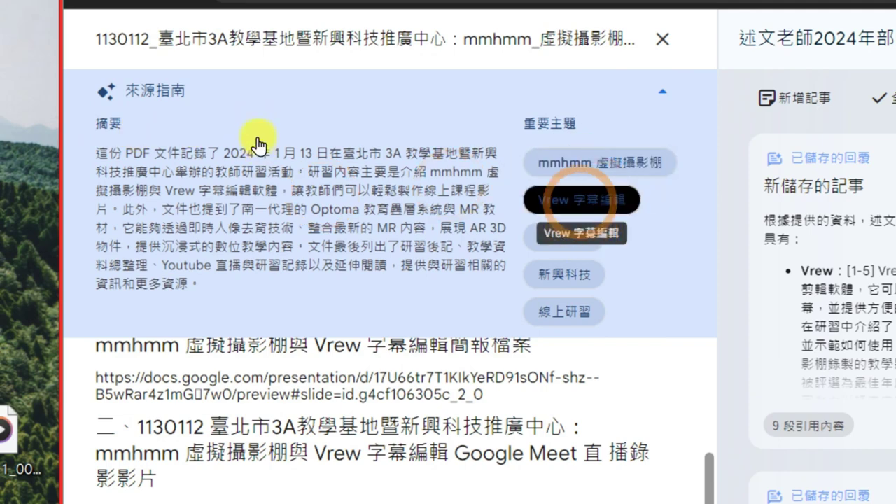
click(564, 275)
click(564, 312)
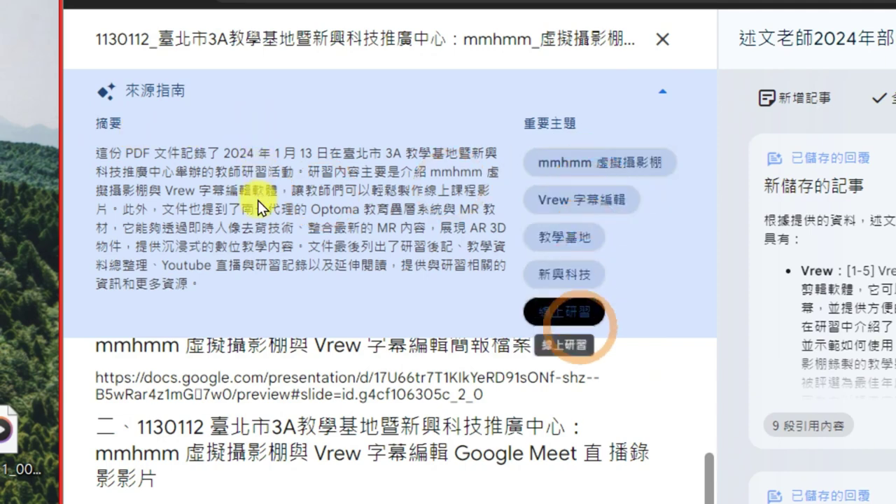
click(581, 199)
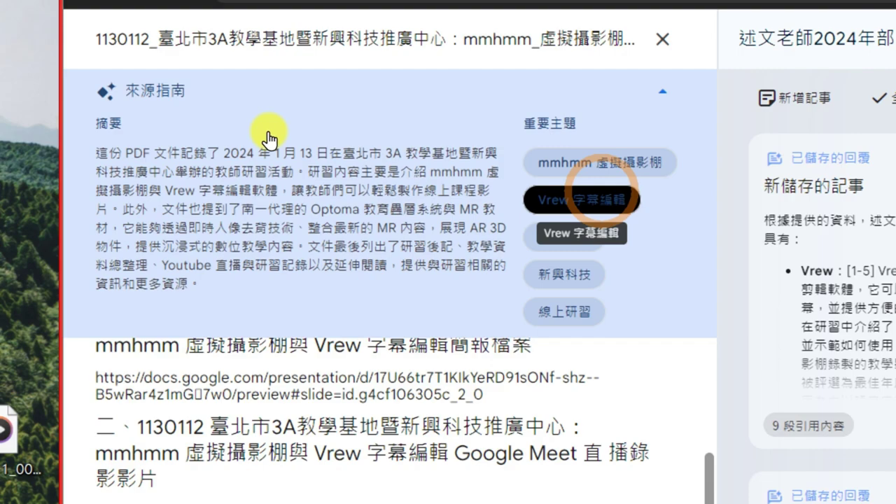
click(663, 91)
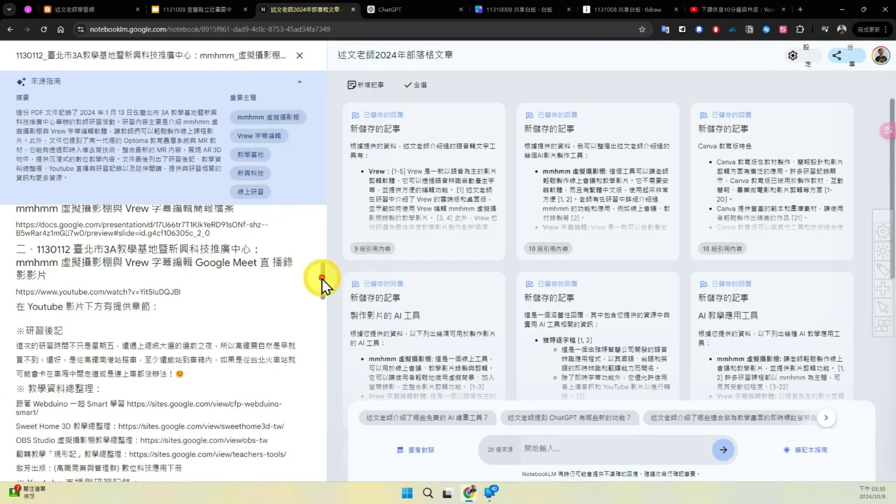
Read through the 1130112 source's article text from its beginning to the extended reading section and close the source
drag(322, 279, 339, 210)
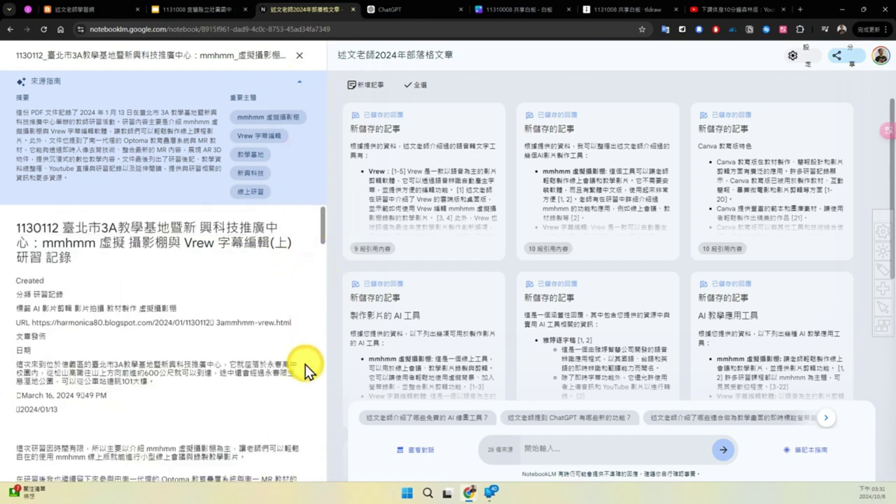
scroll(306, 367, down, 2)
scroll(306, 368, down, 10)
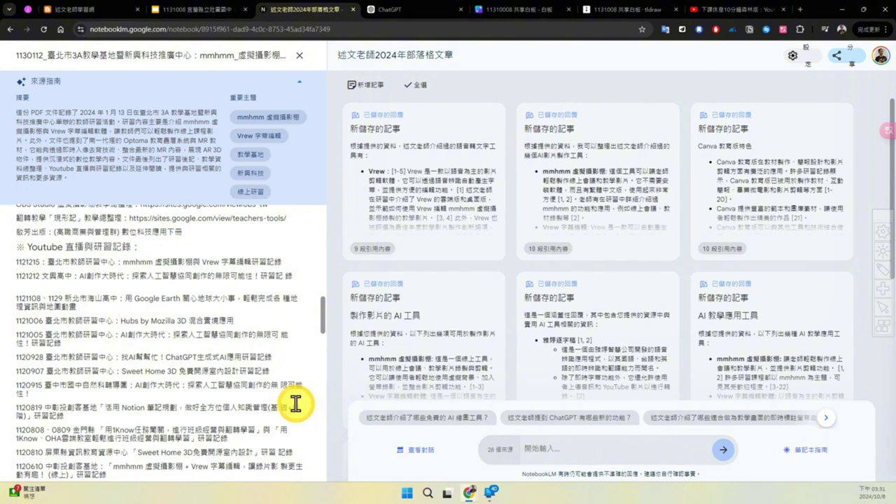
scroll(296, 404, down, 6)
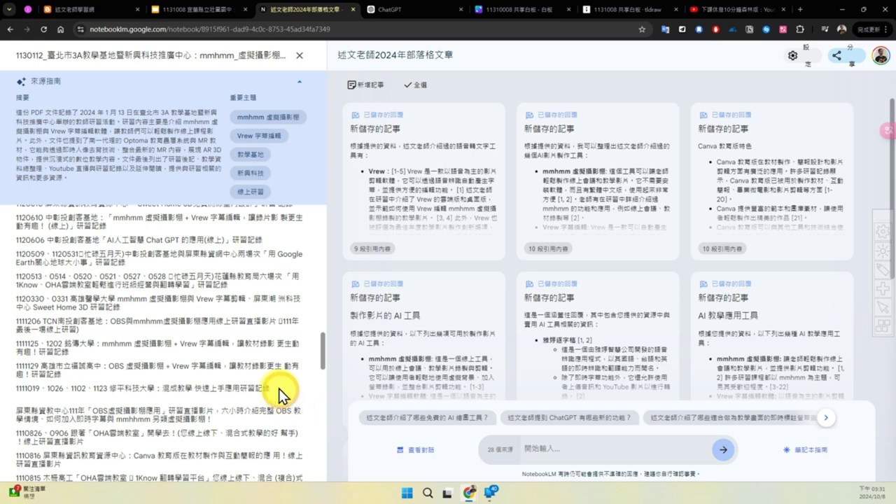
scroll(260, 366, down, 5)
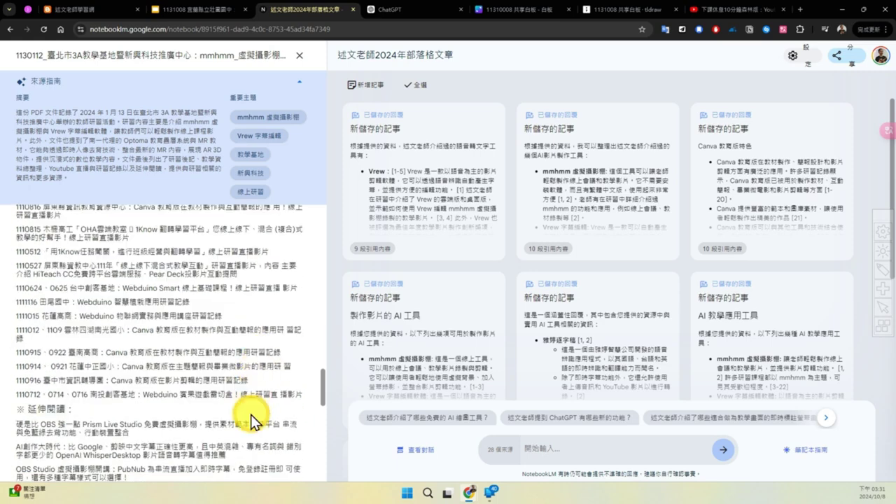
click(300, 56)
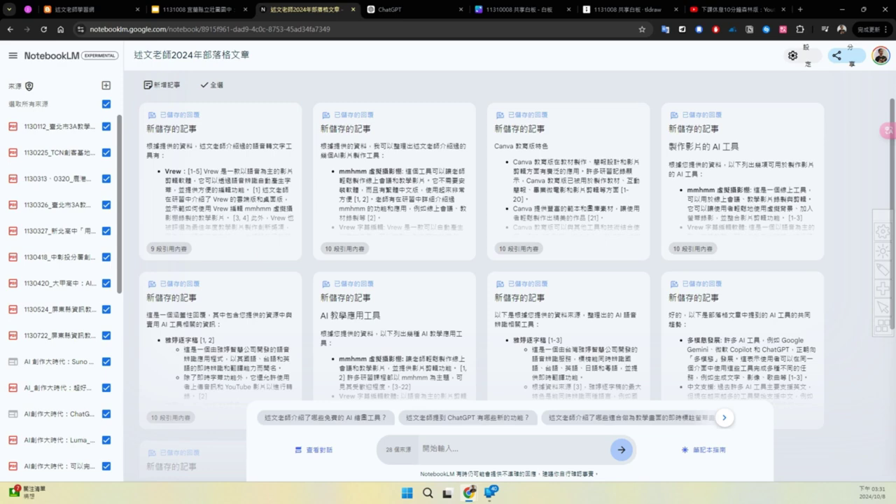
Open the notebook guide and mark its generation options, the audio overview and the source list with freehand red pen strokes
click(697, 451)
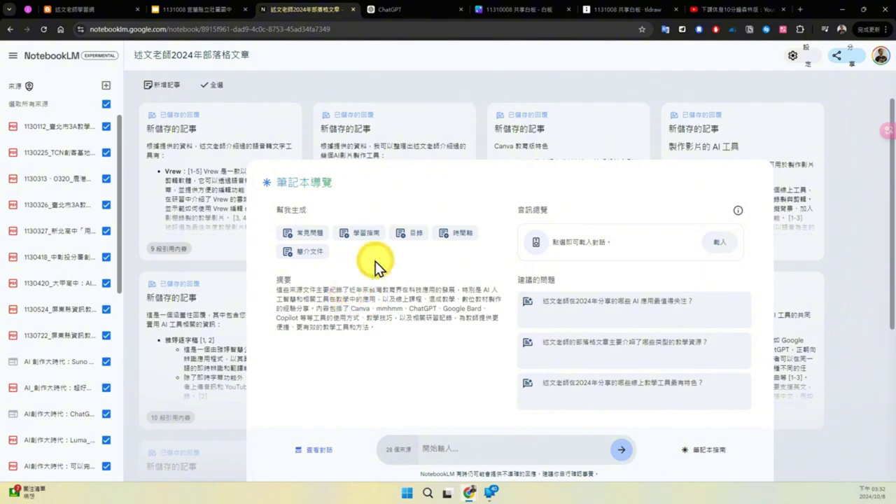
drag(378, 266, 296, 271)
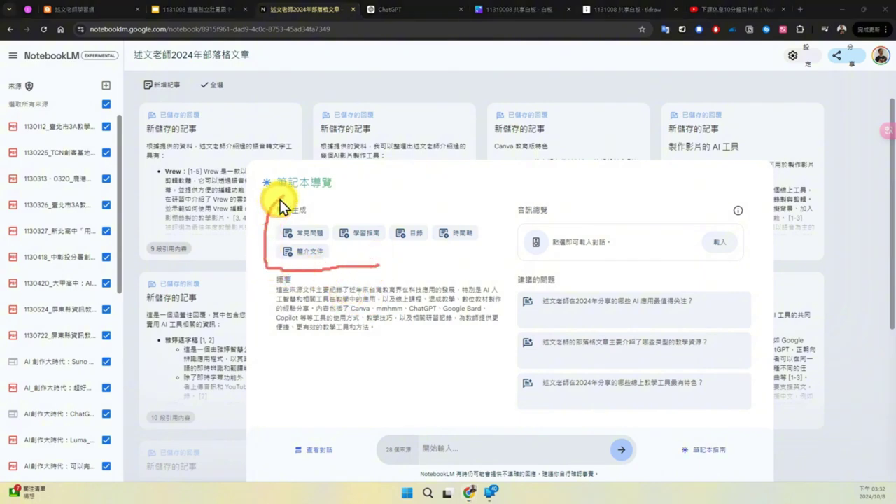
mouse_move(280, 200)
mouse_down()
mouse_move(492, 203)
mouse_move(362, 266)
mouse_up()
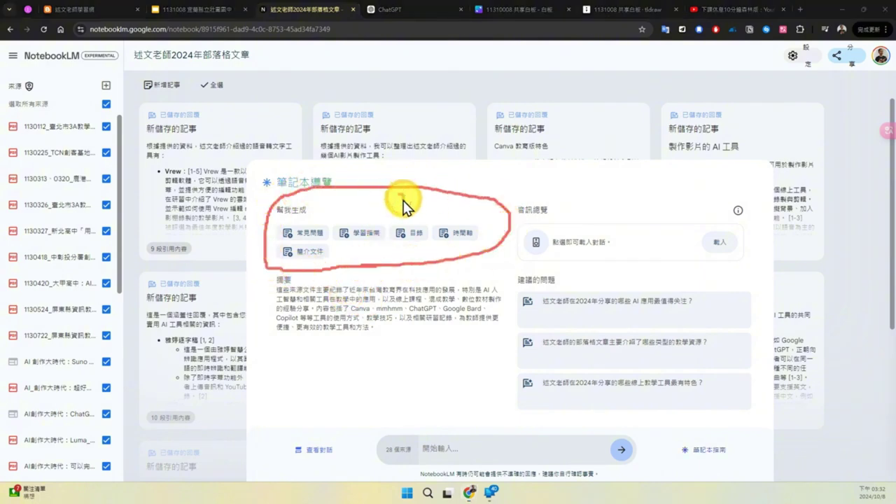
drag(401, 196, 444, 181)
mouse_move(339, 201)
mouse_down()
mouse_move(353, 226)
mouse_move(379, 209)
mouse_up()
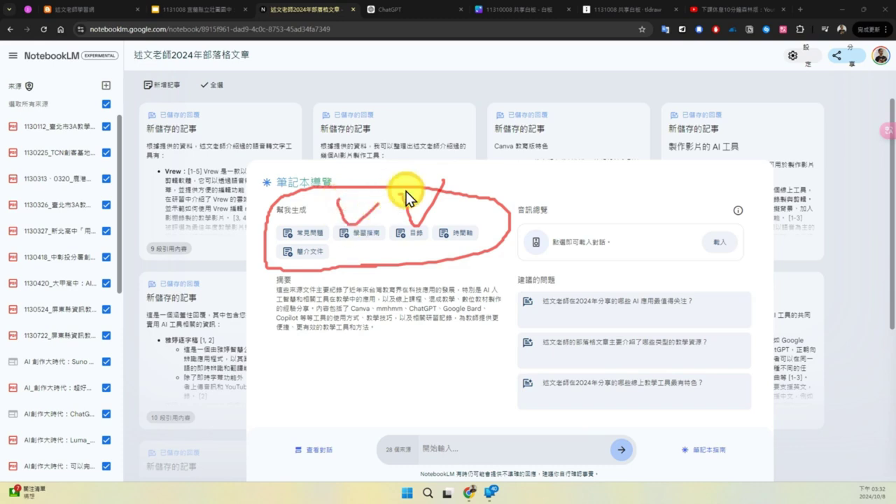
mouse_move(577, 188)
mouse_down()
mouse_move(516, 184)
mouse_move(490, 233)
mouse_move(494, 260)
mouse_move(733, 268)
mouse_move(760, 198)
mouse_move(551, 184)
mouse_up()
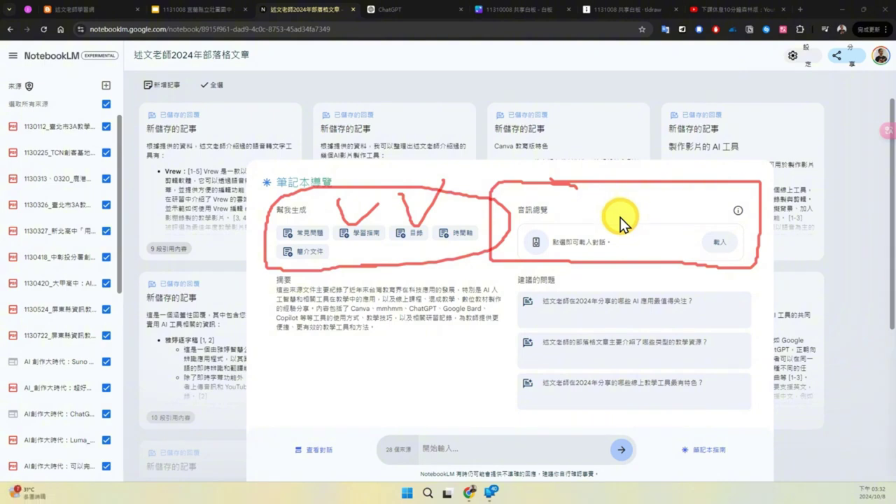
drag(521, 256, 625, 250)
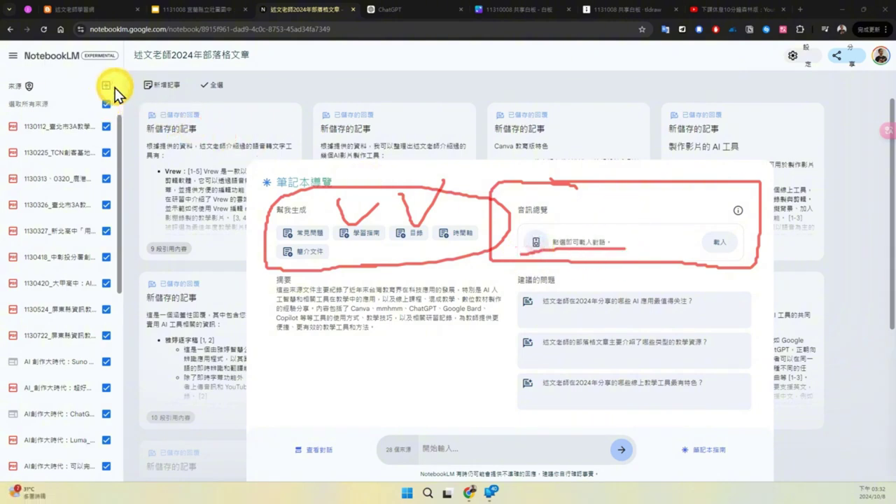
mouse_move(115, 88)
mouse_down()
mouse_move(157, 209)
mouse_move(157, 385)
mouse_move(45, 397)
mouse_move(35, 134)
mouse_move(107, 81)
mouse_up()
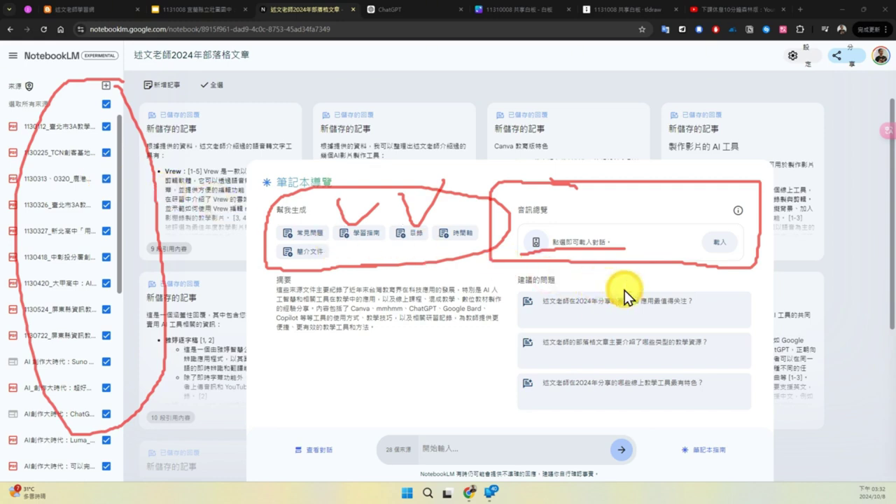
Load the notebook's audio overview, play its opening seconds and pause the playback
click(718, 245)
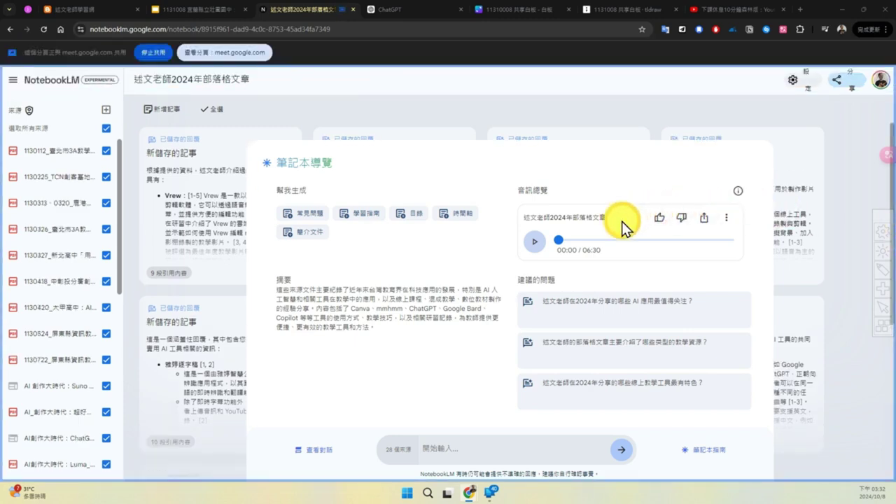
click(533, 243)
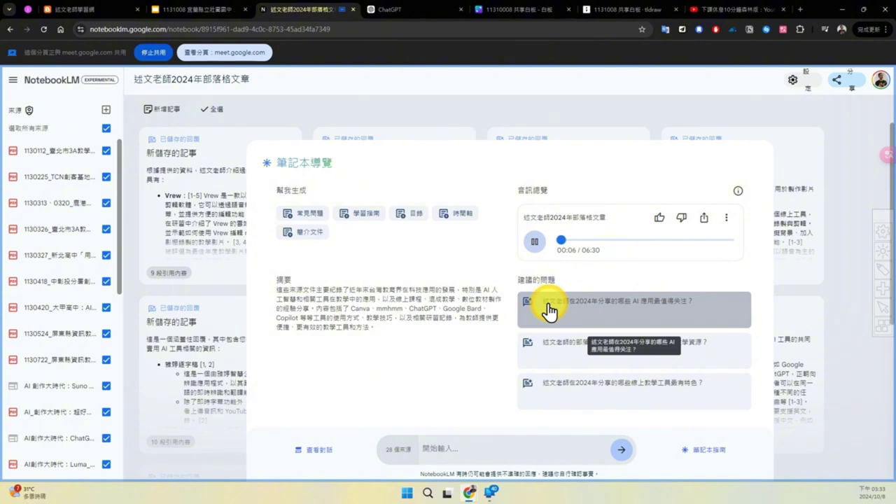
click(536, 247)
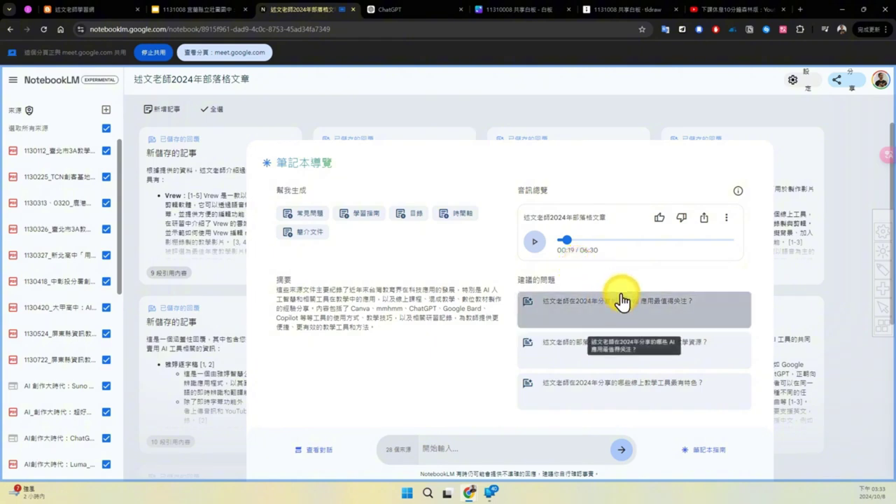
View the audio overview's public sharing settings and its playback speed, download and delete options, closing both without changes
click(705, 222)
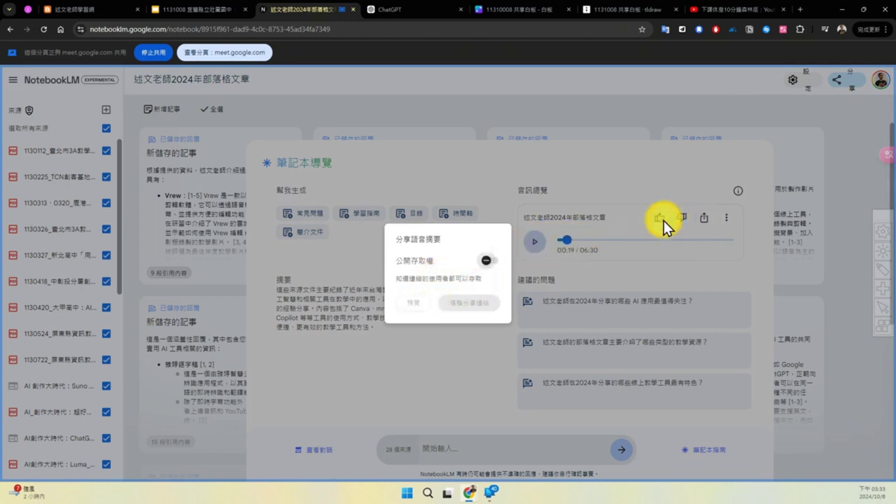
click(717, 176)
click(725, 220)
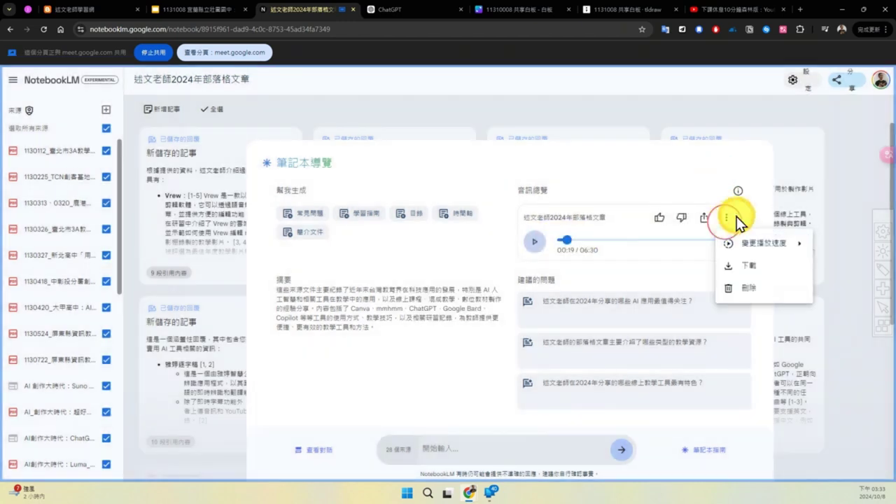
mouse_move(775, 253)
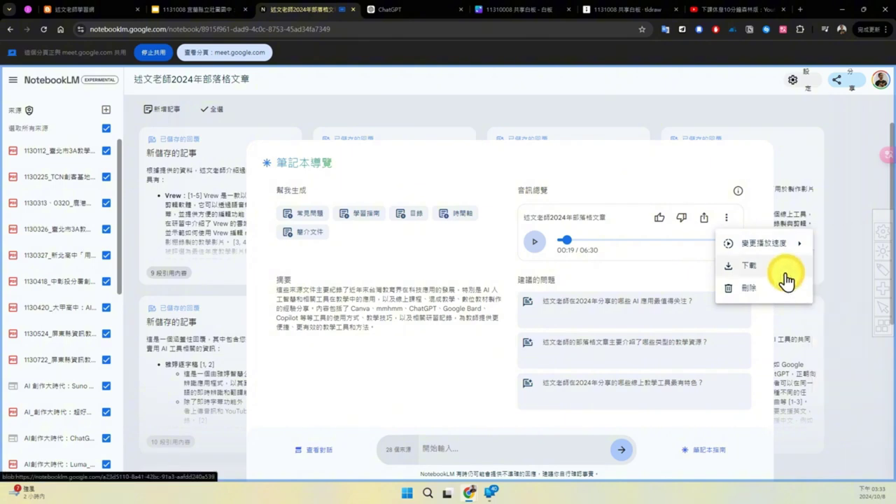
click(677, 177)
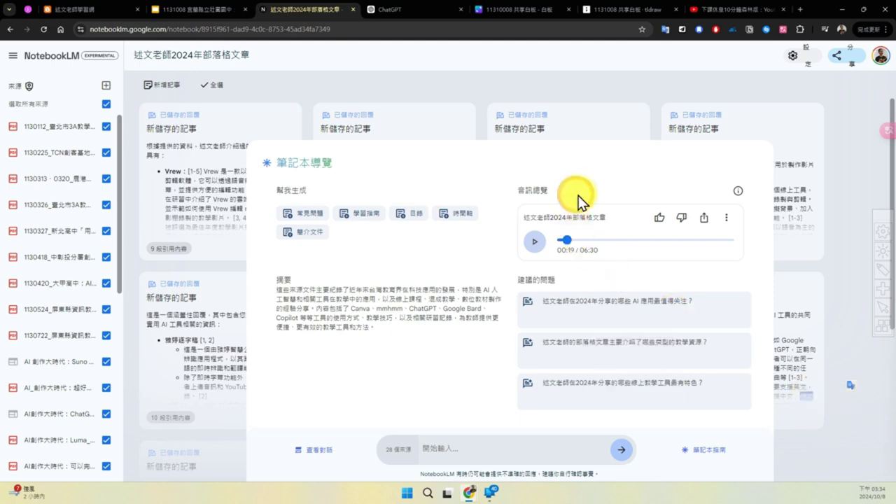
View the notebook's sharing dialog and close it without adding anyone
click(602, 197)
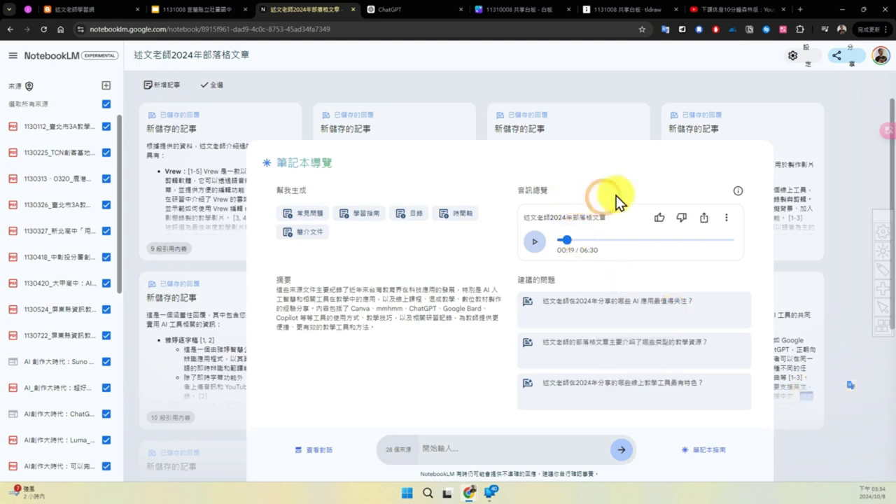
click(833, 280)
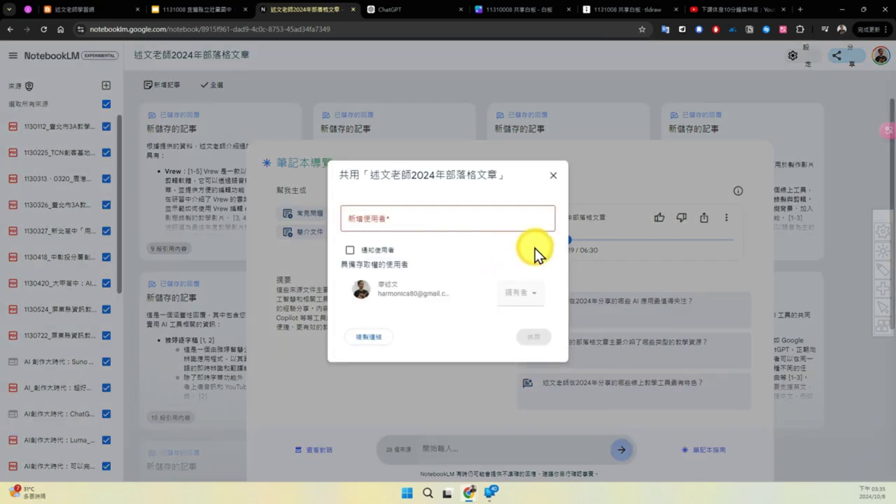
click(555, 178)
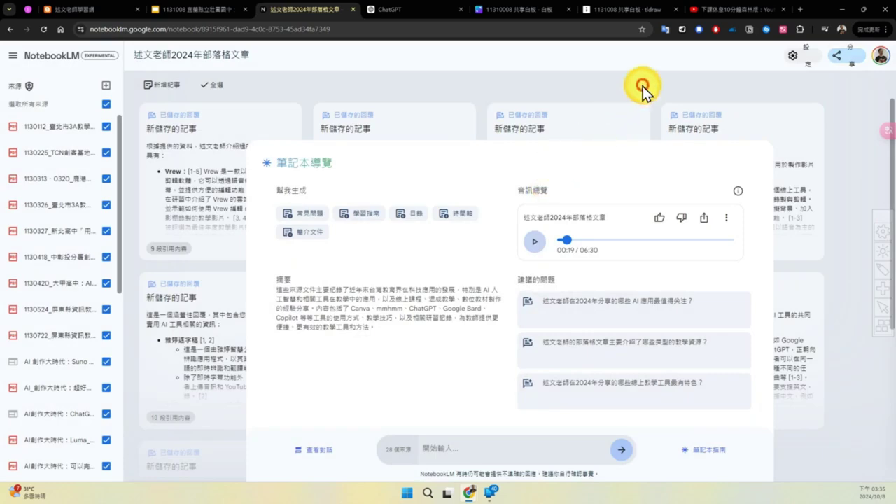
Switch to the blog, open the article on ChatGPT's advanced voice conversation and copy its web address
click(103, 12)
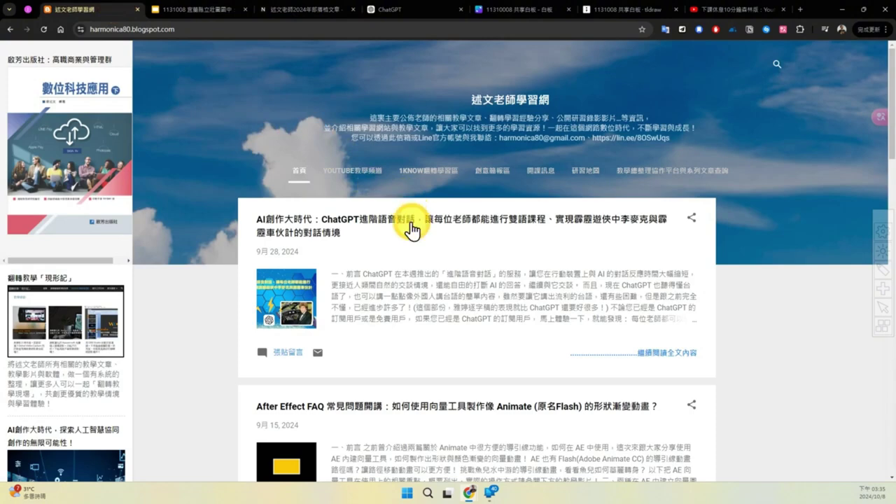
click(410, 219)
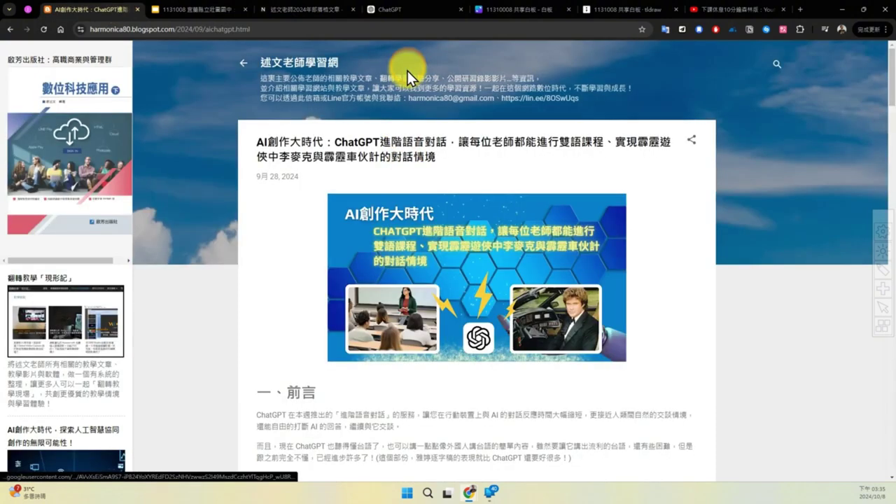
click(418, 28)
key(ctrl+c)
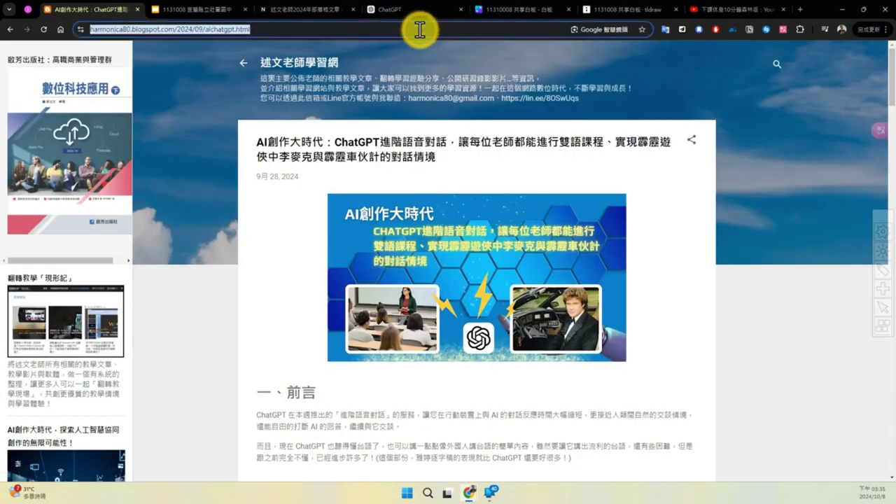
Switch back to NotebookLM, open the empty Untitled notebook and add the copied article address as a website source
click(301, 10)
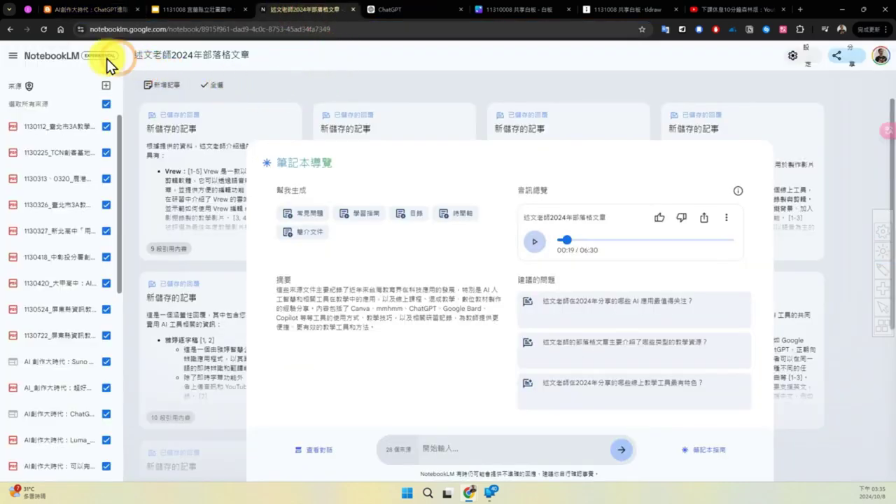
click(42, 56)
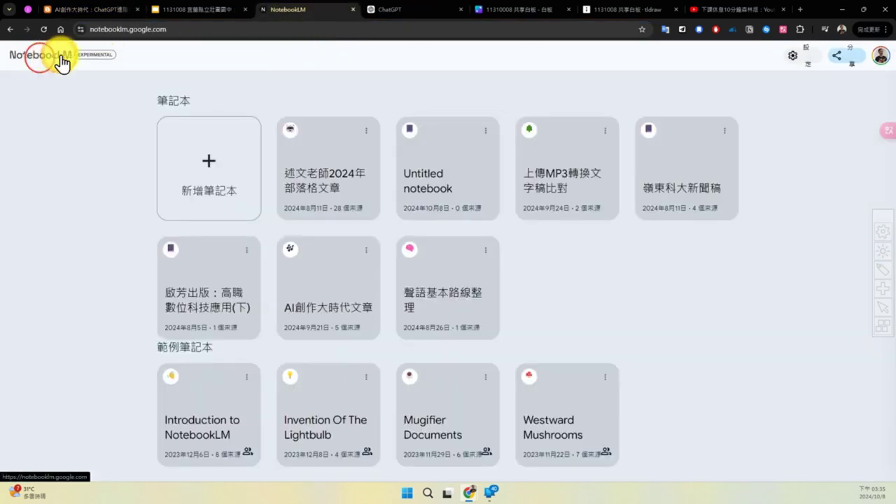
click(423, 182)
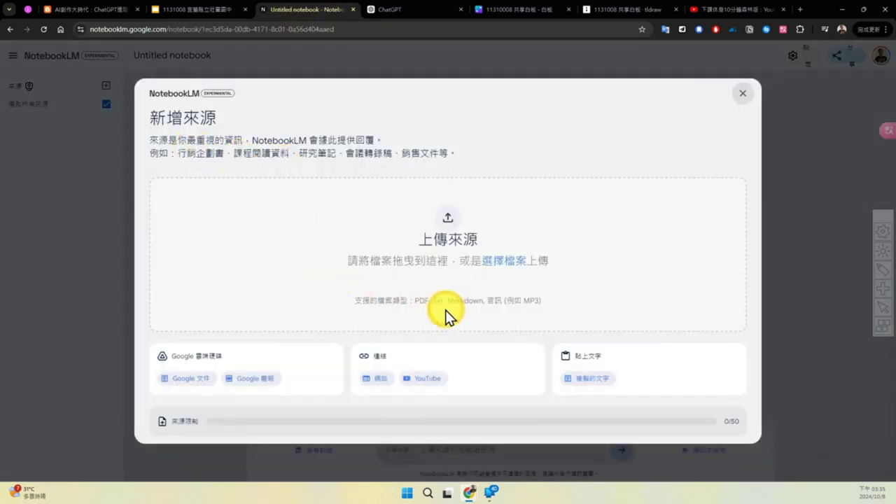
click(376, 380)
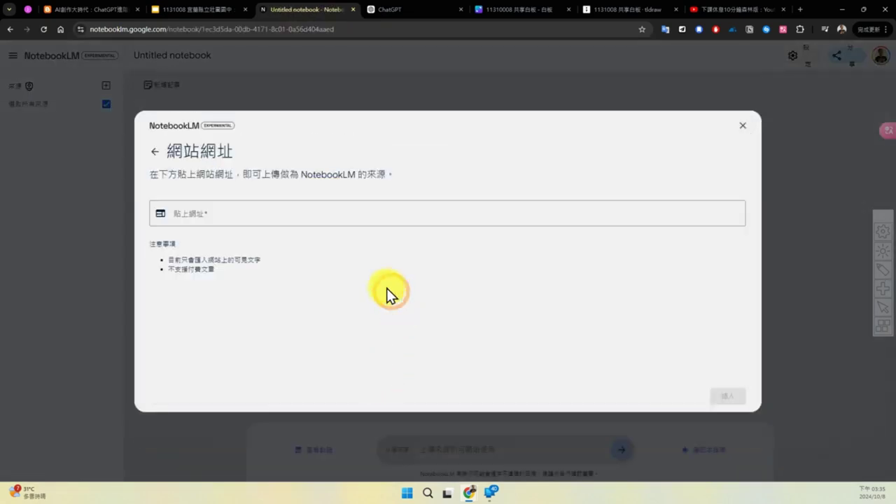
click(376, 214)
key(ctrl+v)
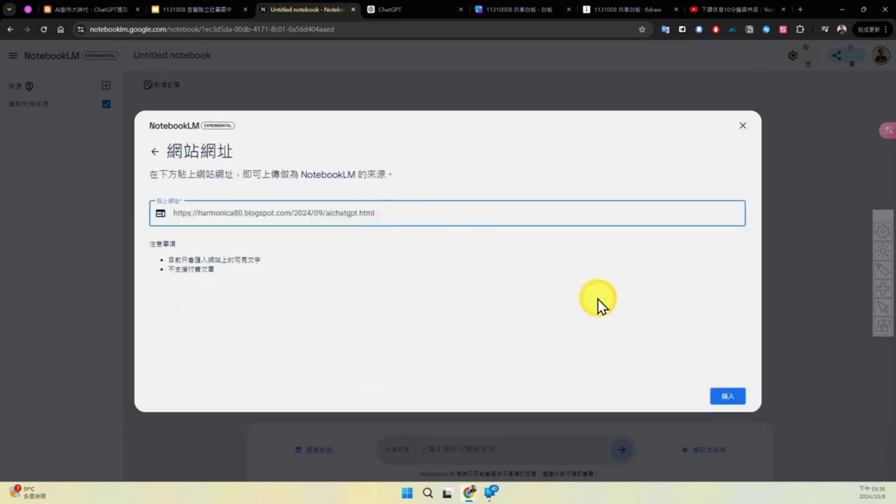
click(716, 395)
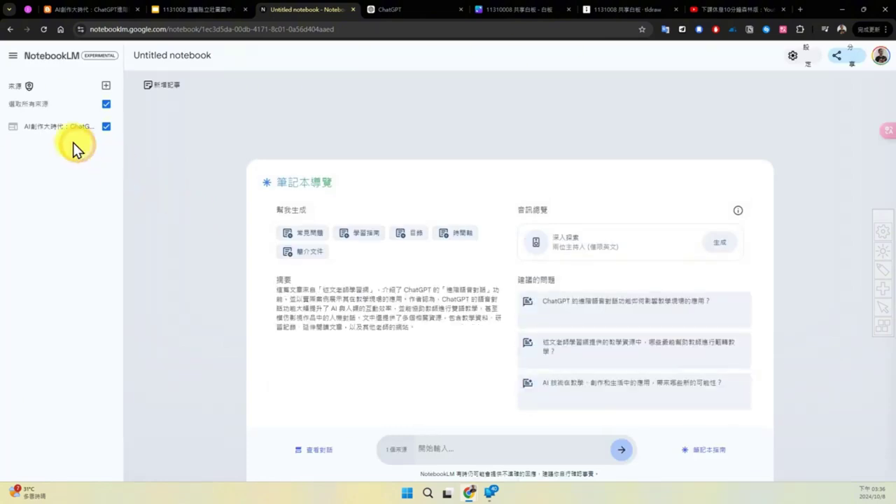
Open the added article source, look through its source guide and imported text, and close the source view
click(54, 129)
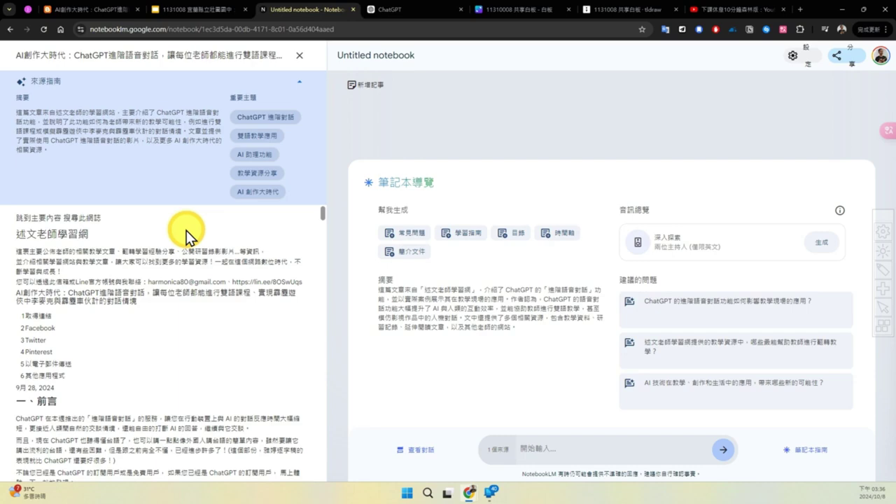
scroll(187, 230, down, 15)
scroll(185, 242, down, 10)
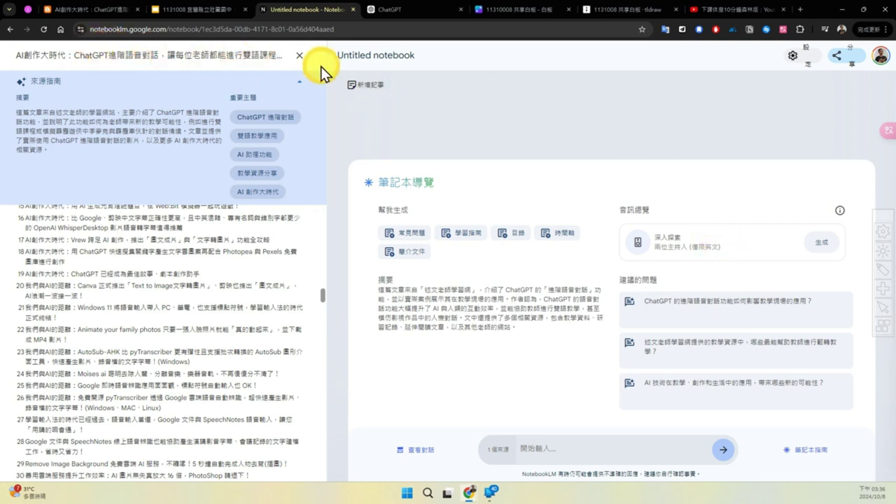
click(300, 62)
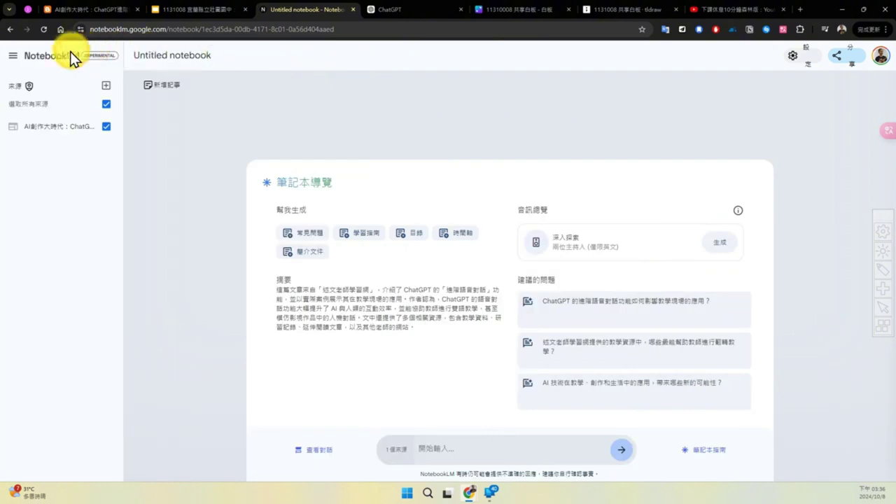
Return to the notebook list, open the 上傳MP3轉換文字稿比對 notebook and open its audio recording source
click(70, 53)
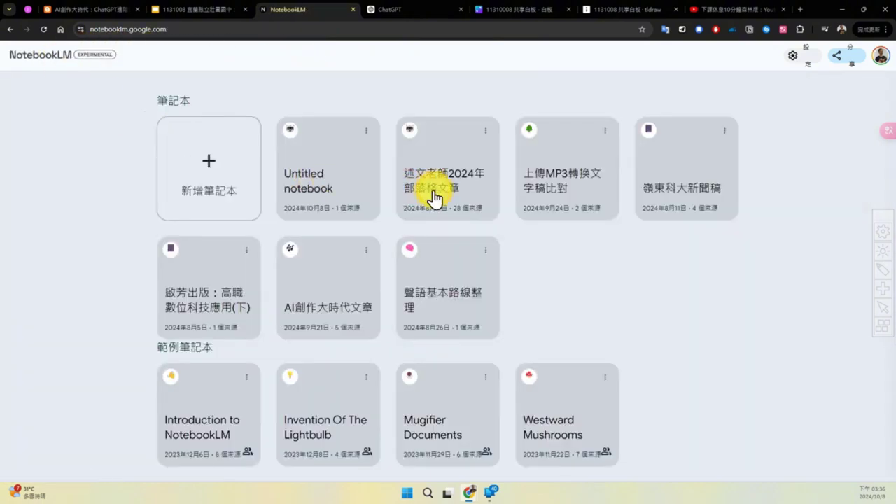
click(540, 181)
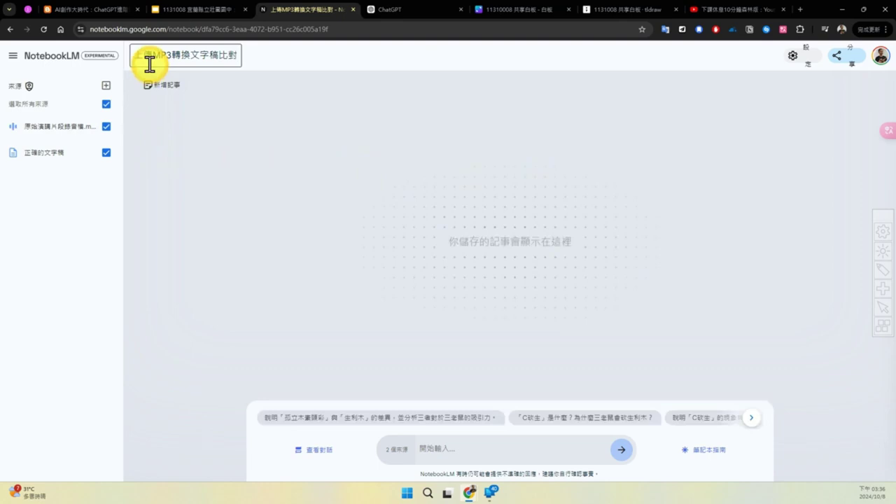
click(47, 130)
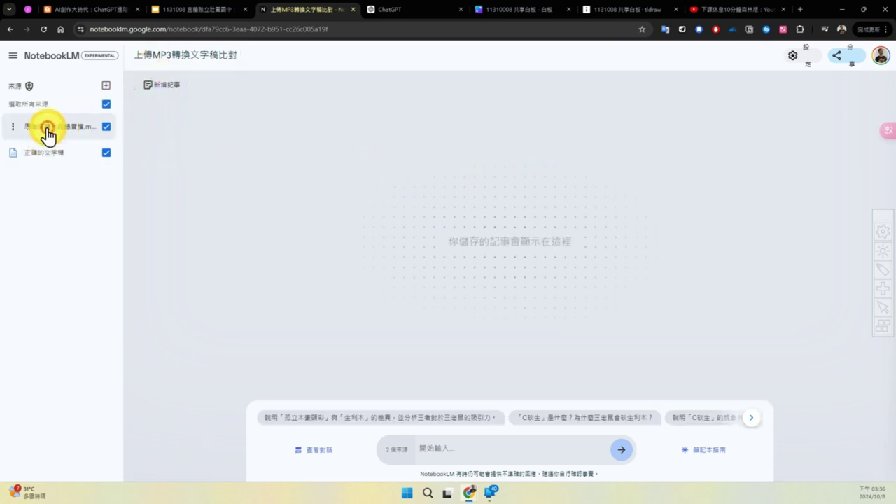